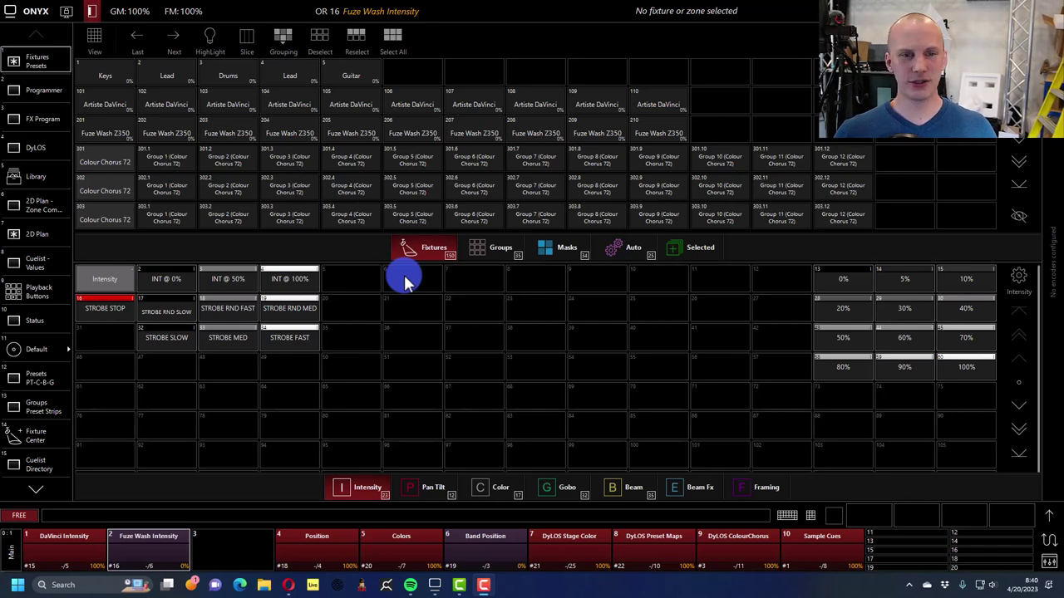
Step: View the color presets and the 2D plan of the current show
left_click(478, 487)
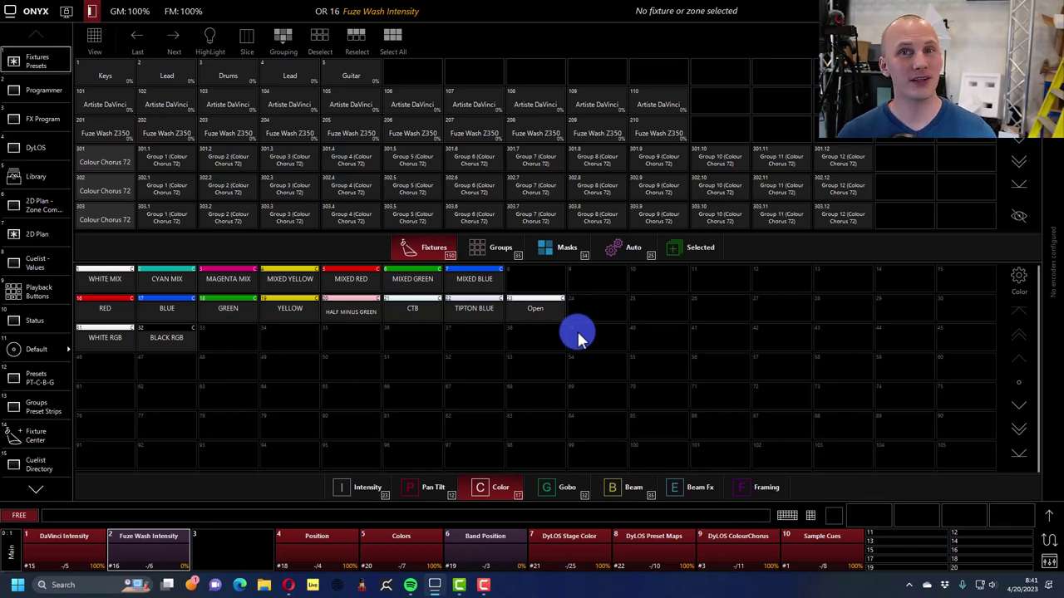
left_click(69, 232)
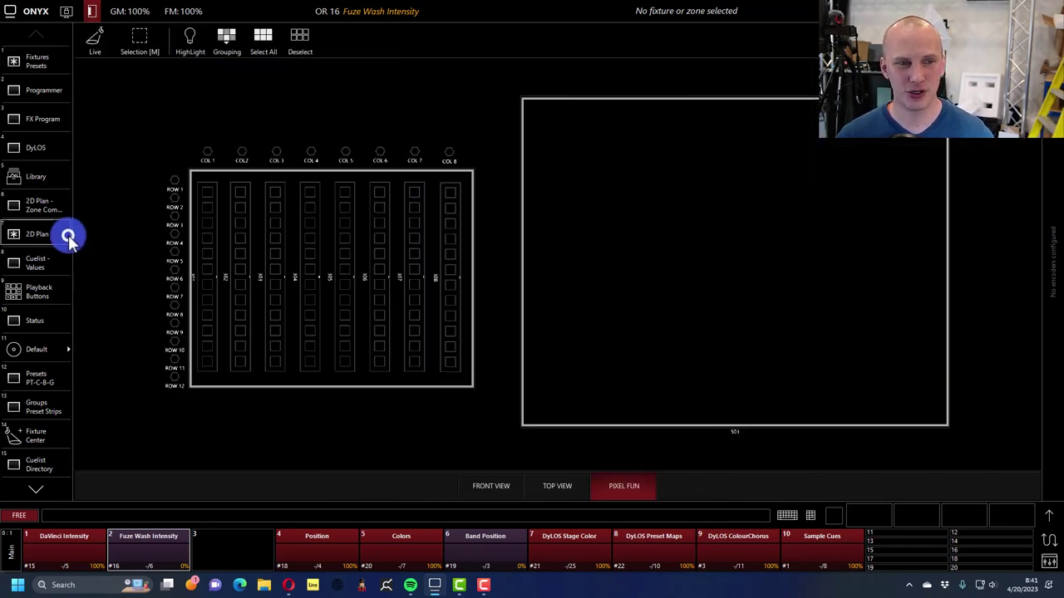
Step: Load the show file ONYX 4.6 Training_2022-08-10_1046_Build_4_8_1237_0.OnyxShow from the Samples folder
left_click(37, 12)
left_click(184, 131)
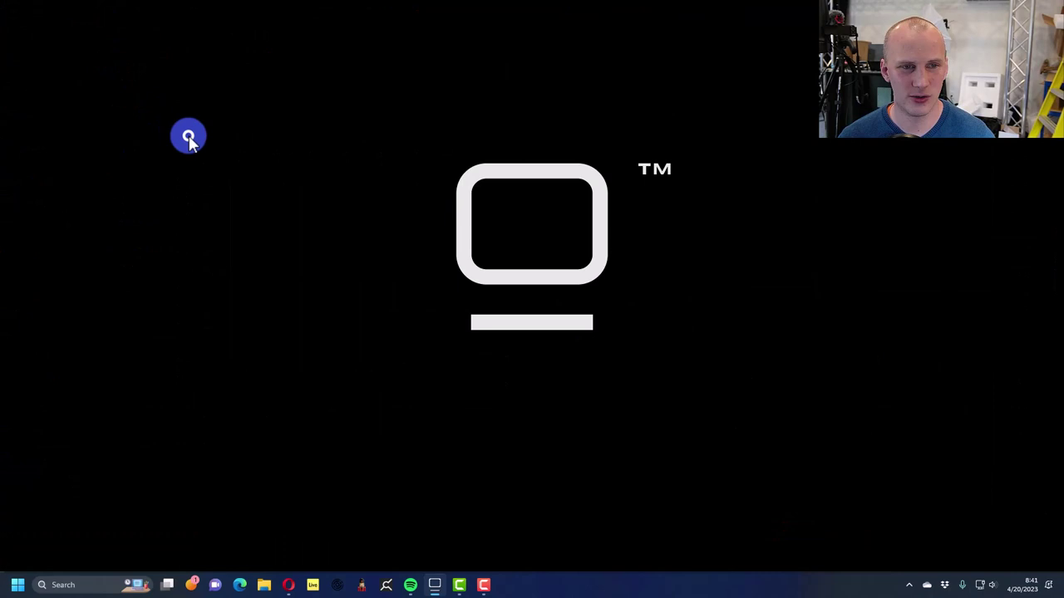
scroll(171, 112, "down", 8)
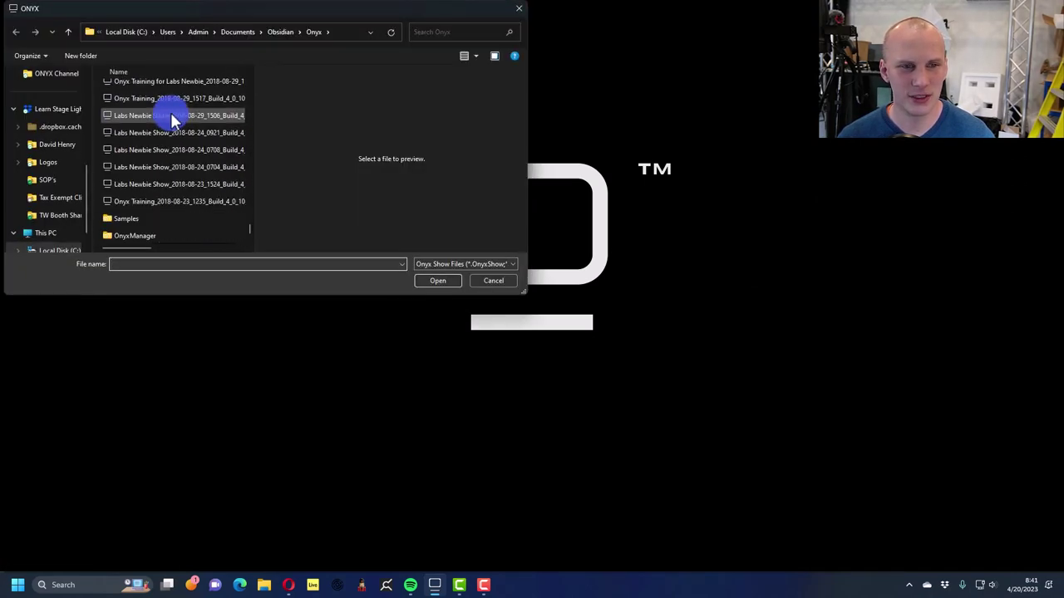
double_click(159, 219)
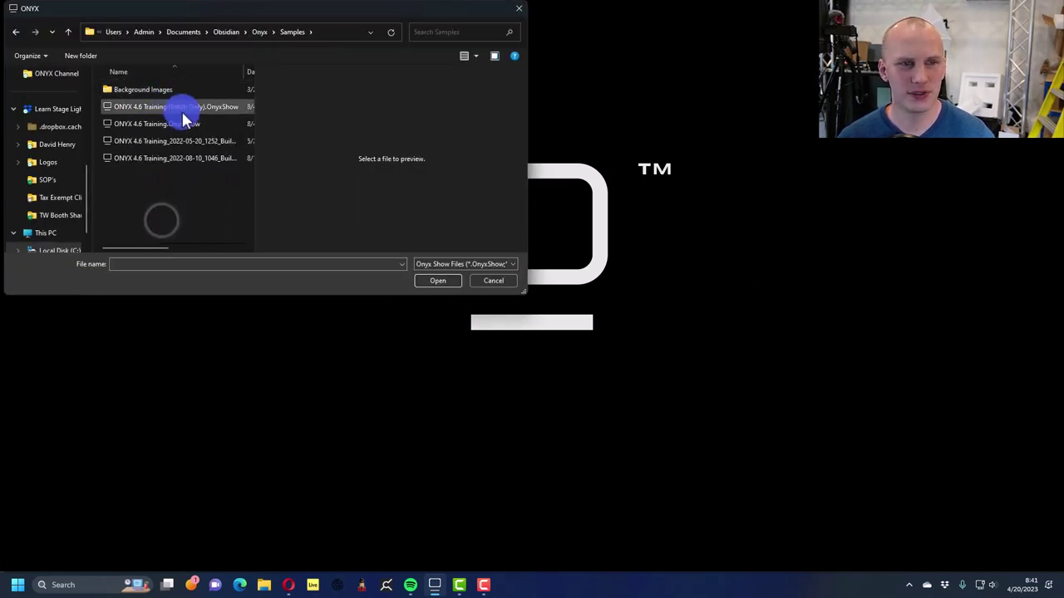
left_click(194, 139)
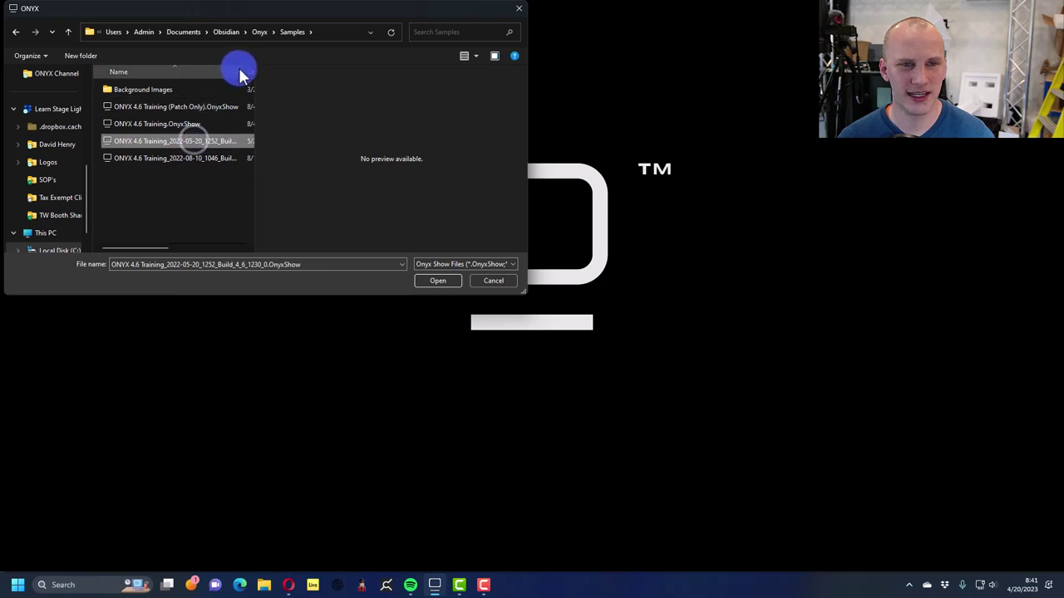
left_click_drag(247, 74, 307, 83)
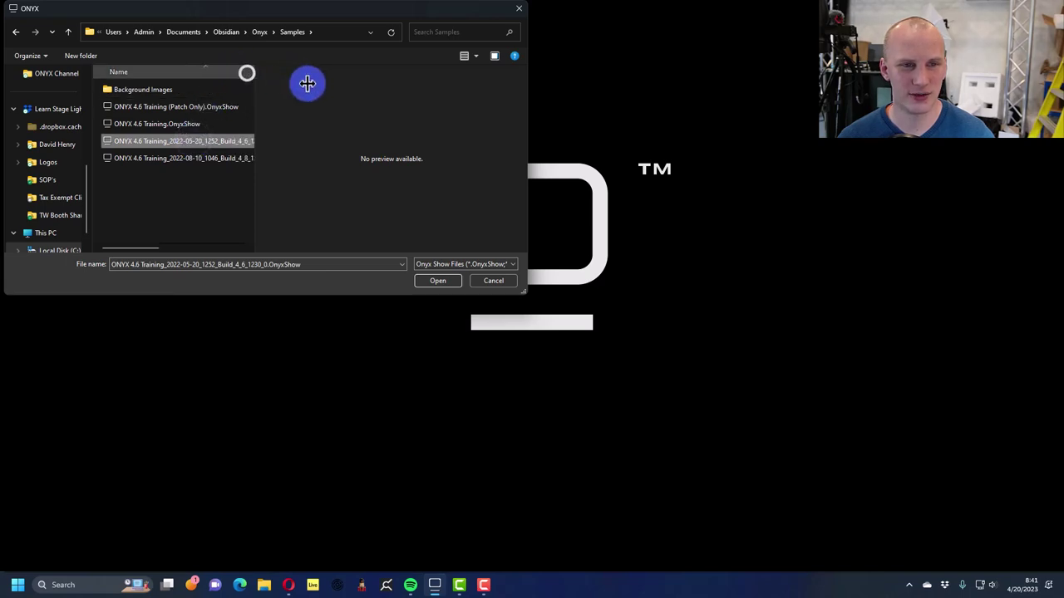
left_click_drag(254, 163, 316, 171)
left_click(256, 165)
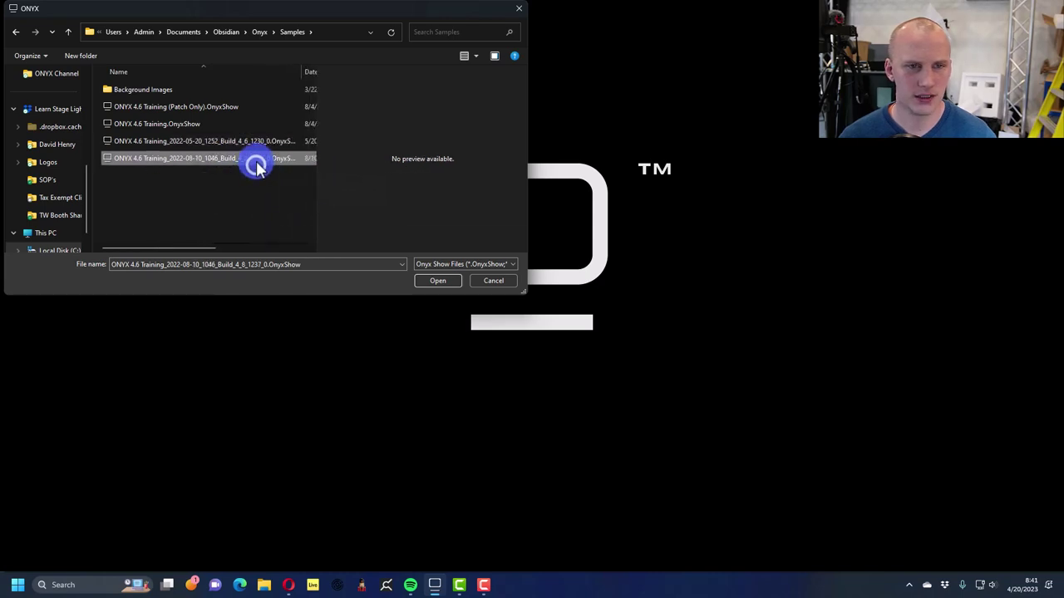
double_click(256, 166)
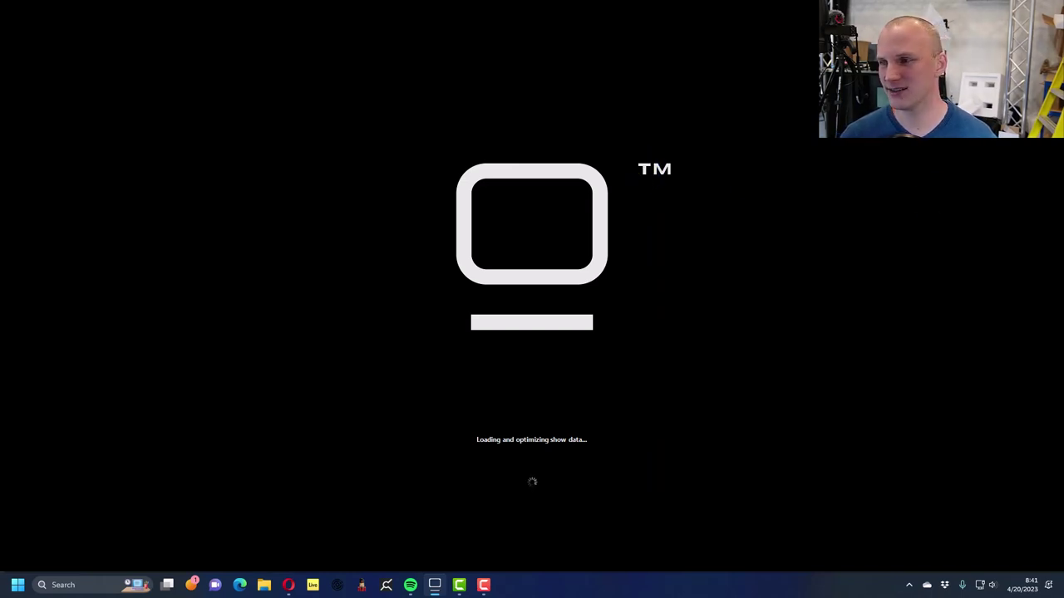
Step: In the 2D plan's top view, select the Fuze Wash Z350, Artiste DaVinci and Dartz 360 groups one after another
left_click(15, 60)
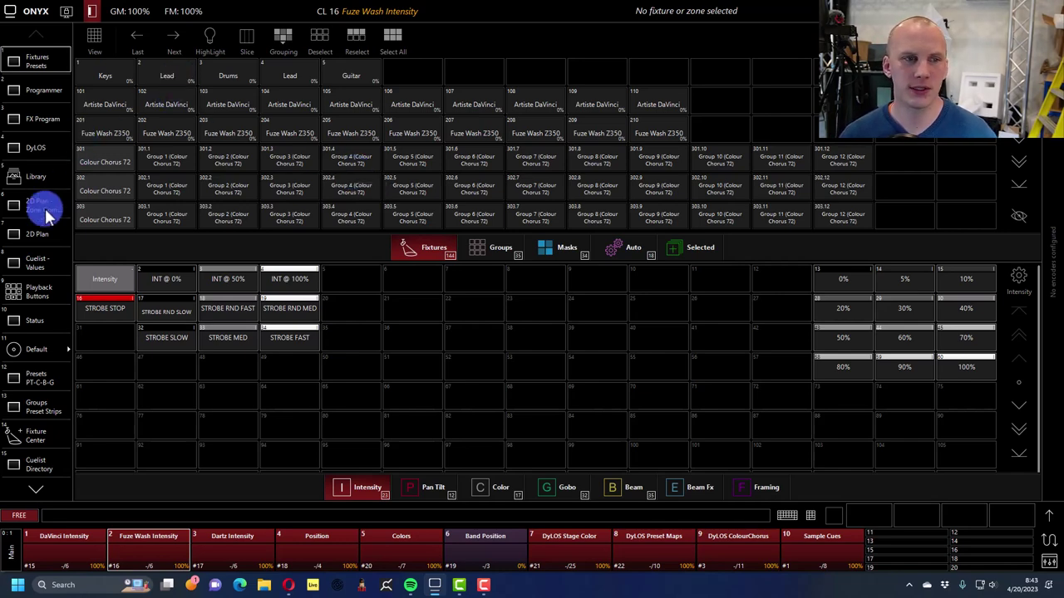
left_click(39, 259)
left_click(38, 239)
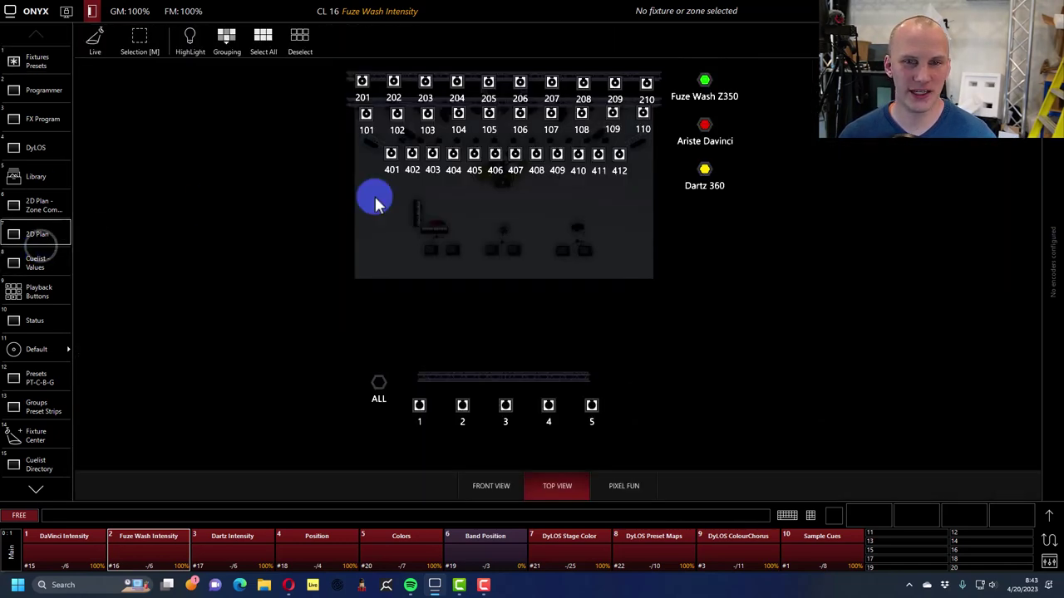
left_click(702, 81)
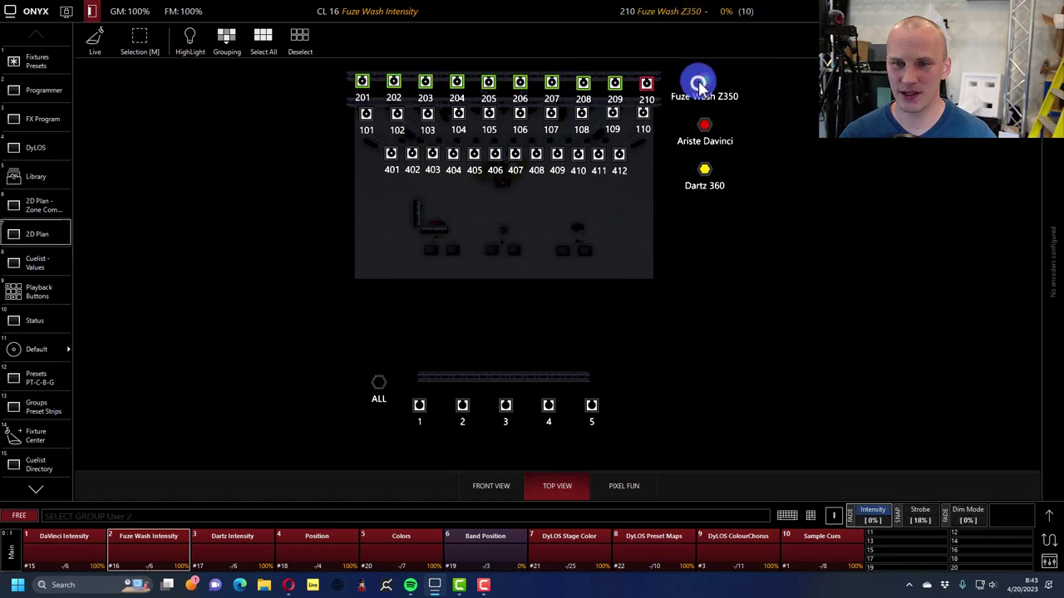
left_click(703, 80)
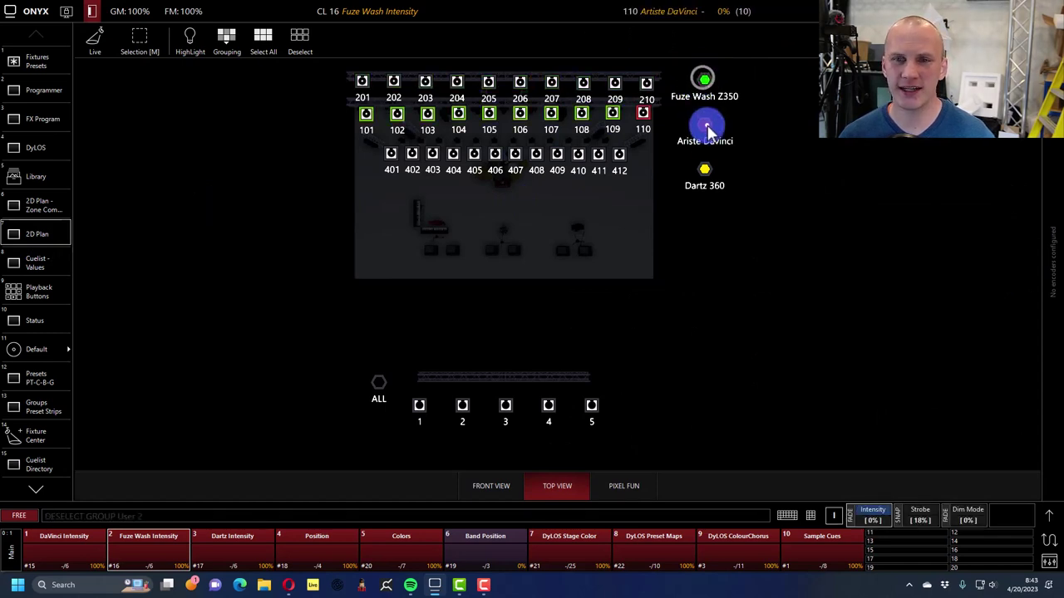
left_click(706, 186)
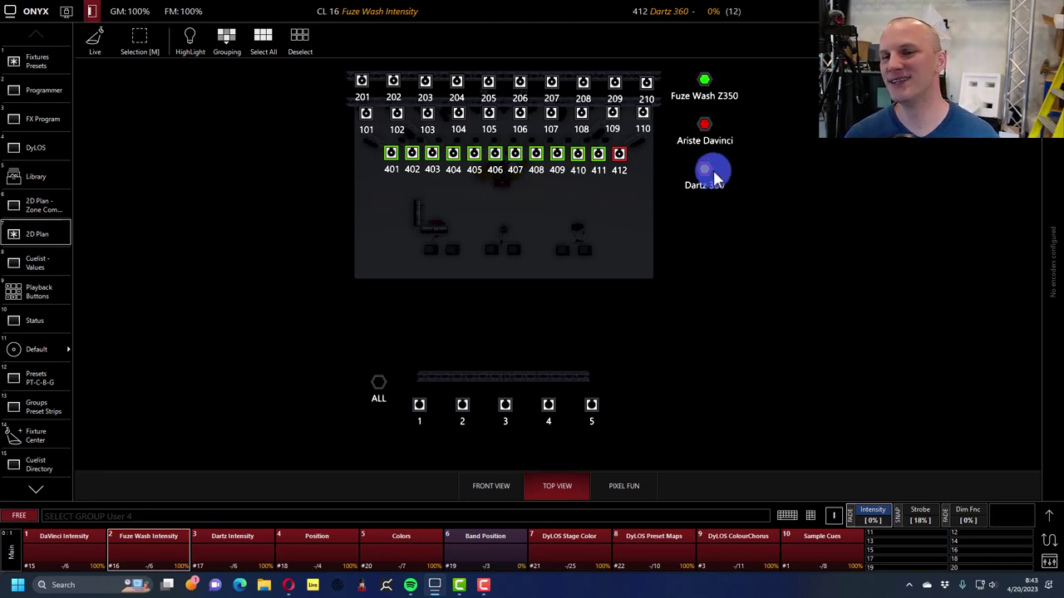
left_click(717, 169)
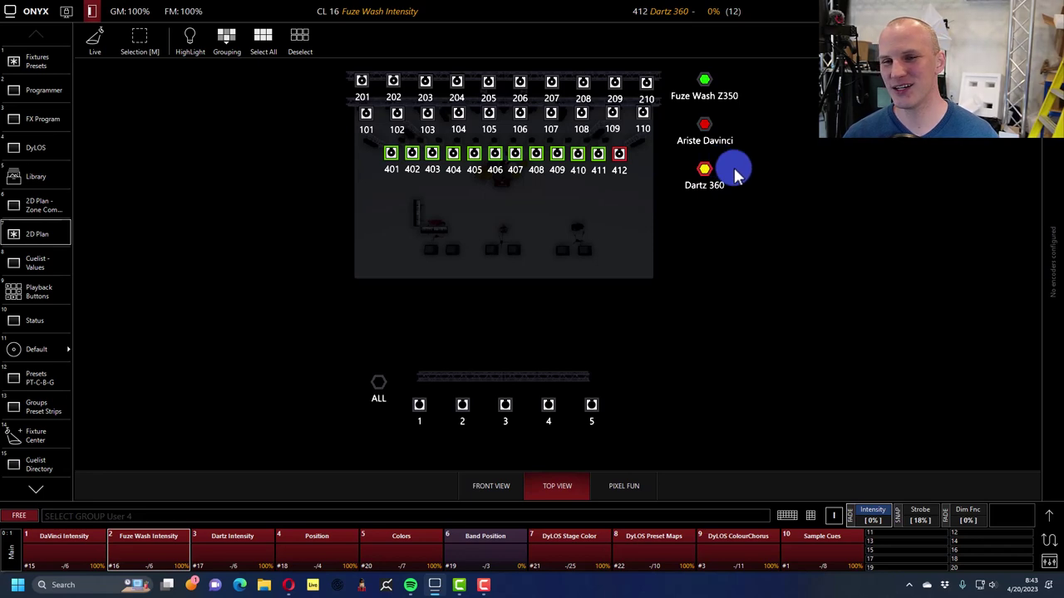
Step: Clear the fixture selection and view the 2D plan's Pixel Fun and Front View layouts
left_click(665, 160)
left_click(687, 254)
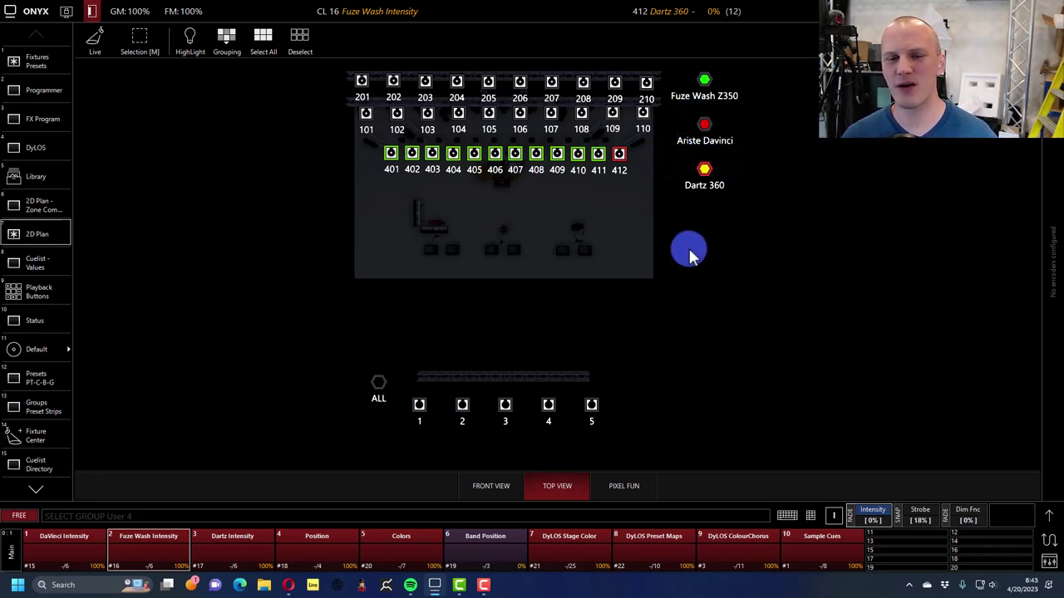
left_click(793, 404)
left_click(539, 407)
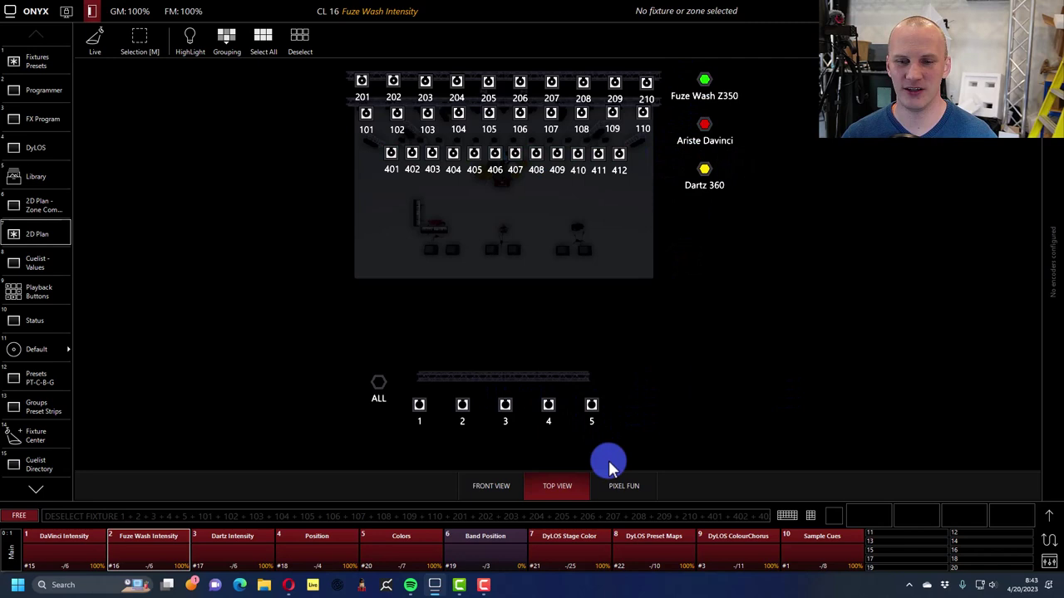
left_click(615, 481)
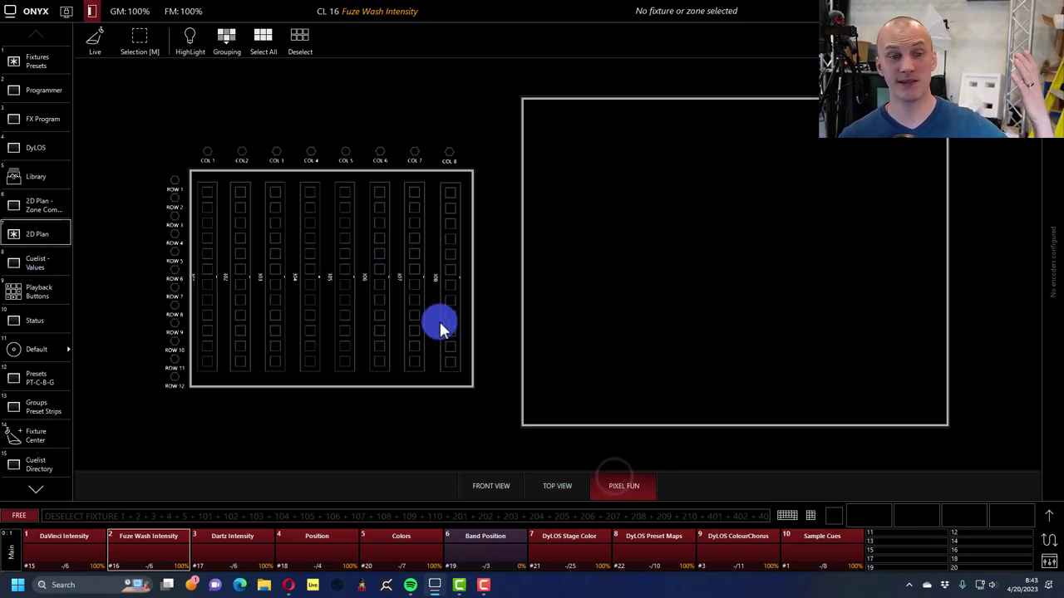
left_click(478, 486)
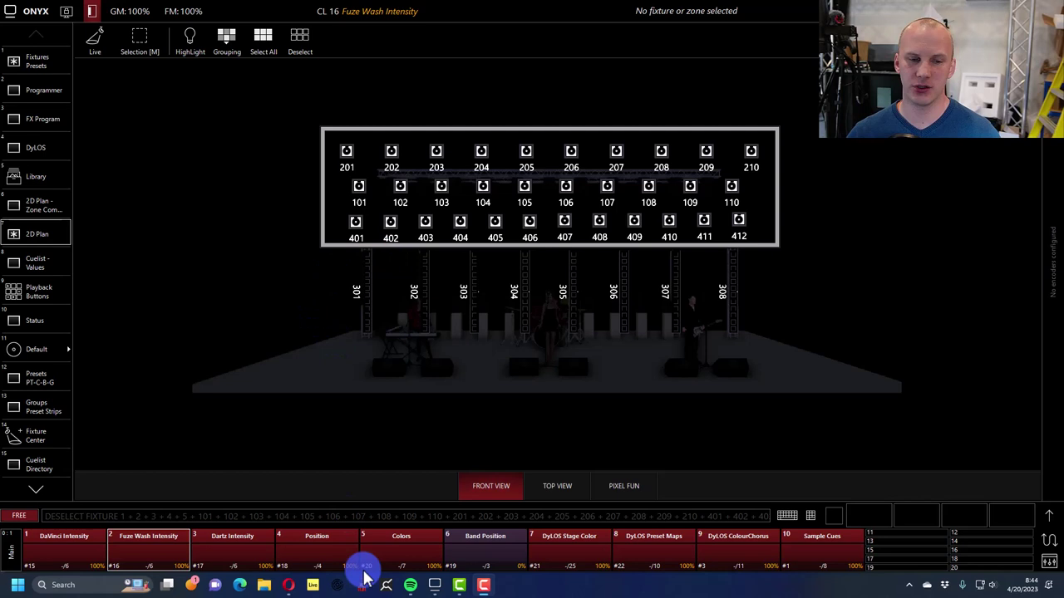
Step: Select the Dartz Intensity, Position, Colors and Sample Cues cuelists in turn
left_click(241, 546)
left_click(308, 544)
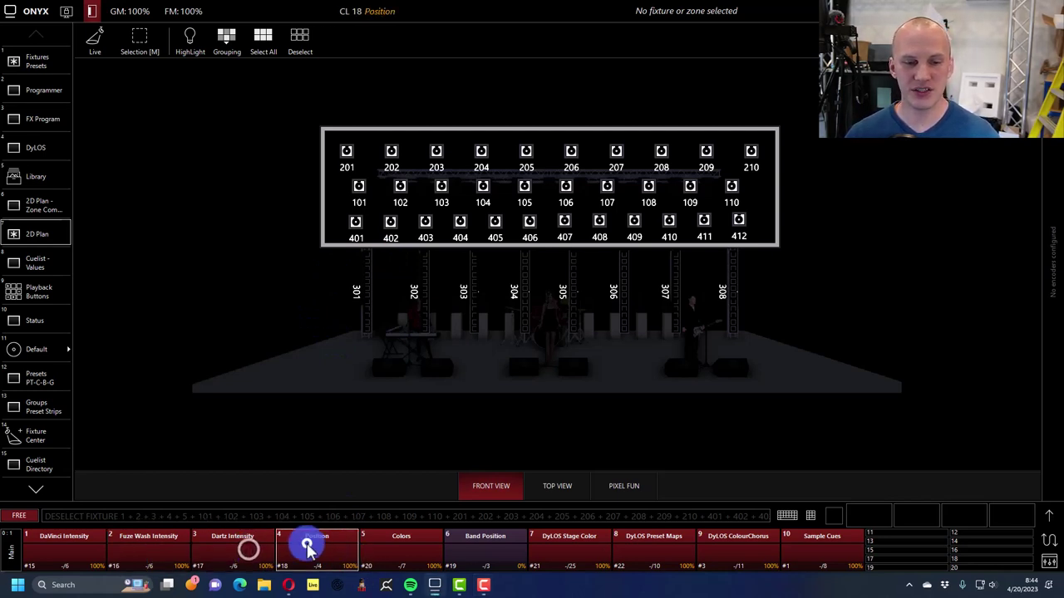
left_click(392, 544)
left_click(468, 401)
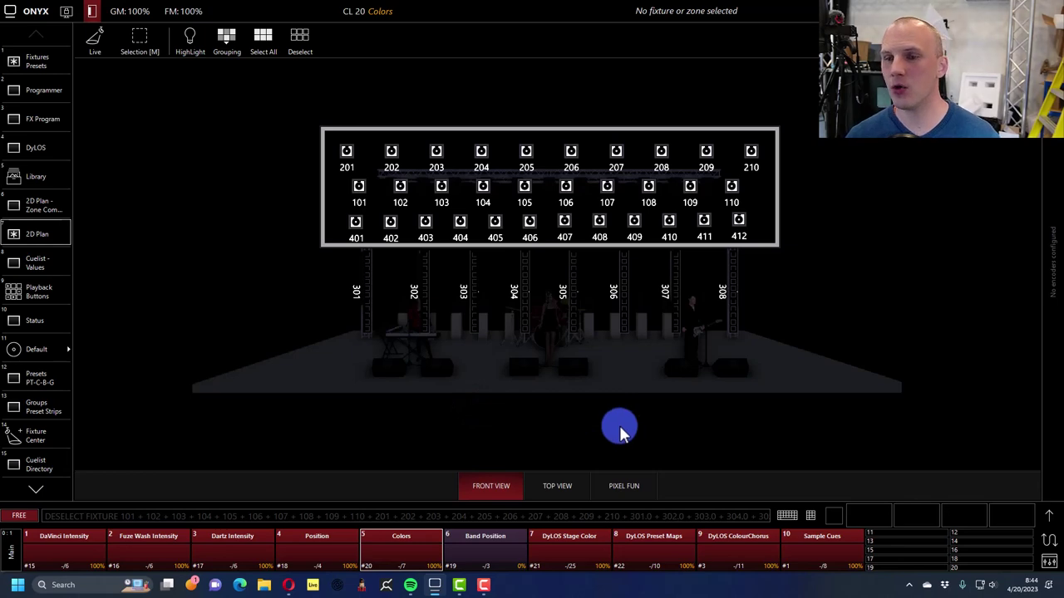
left_click(831, 559)
left_click(632, 430)
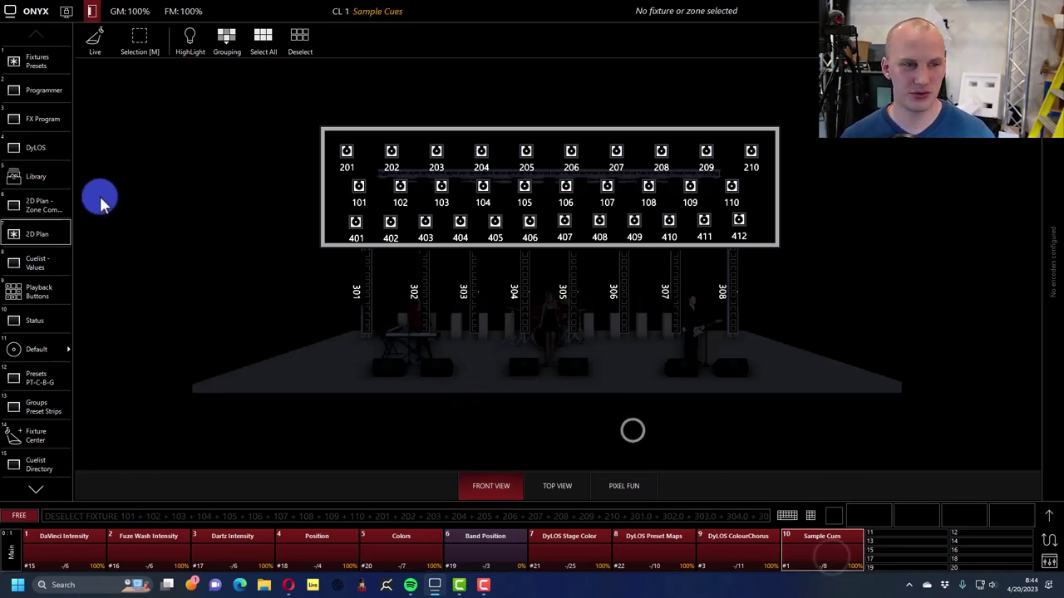
Step: Look through the fixture presets, the 2D plan's front view and the playback buttons of the loaded show
left_click(33, 66)
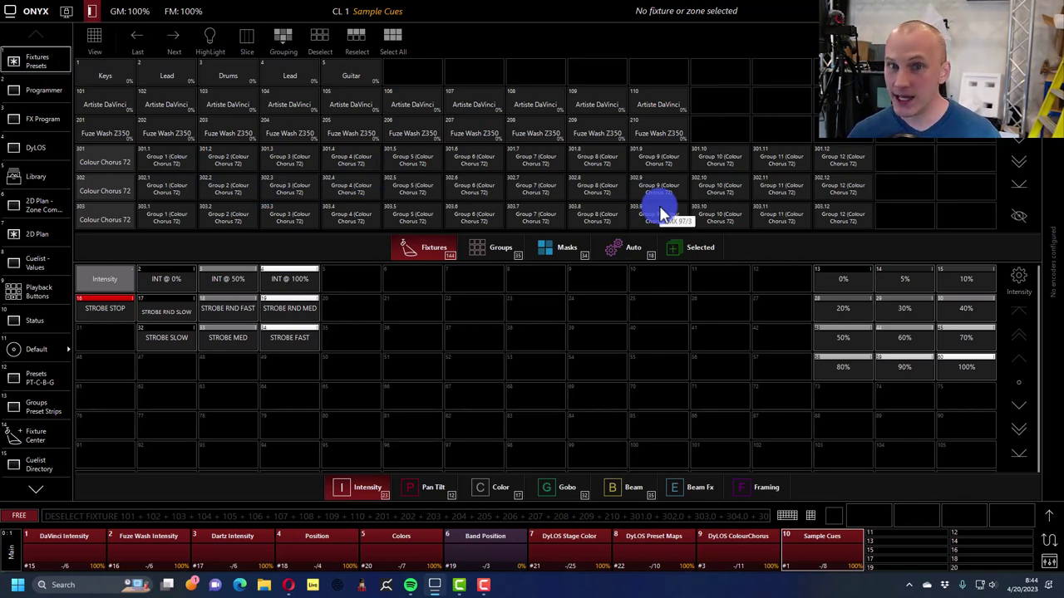
left_click(17, 10)
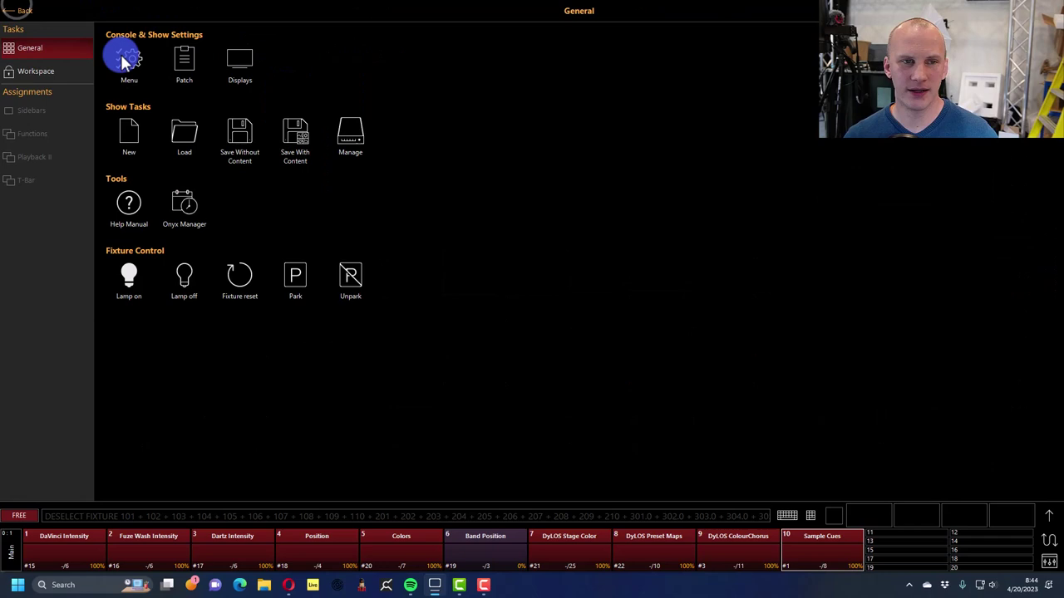
left_click(43, 12)
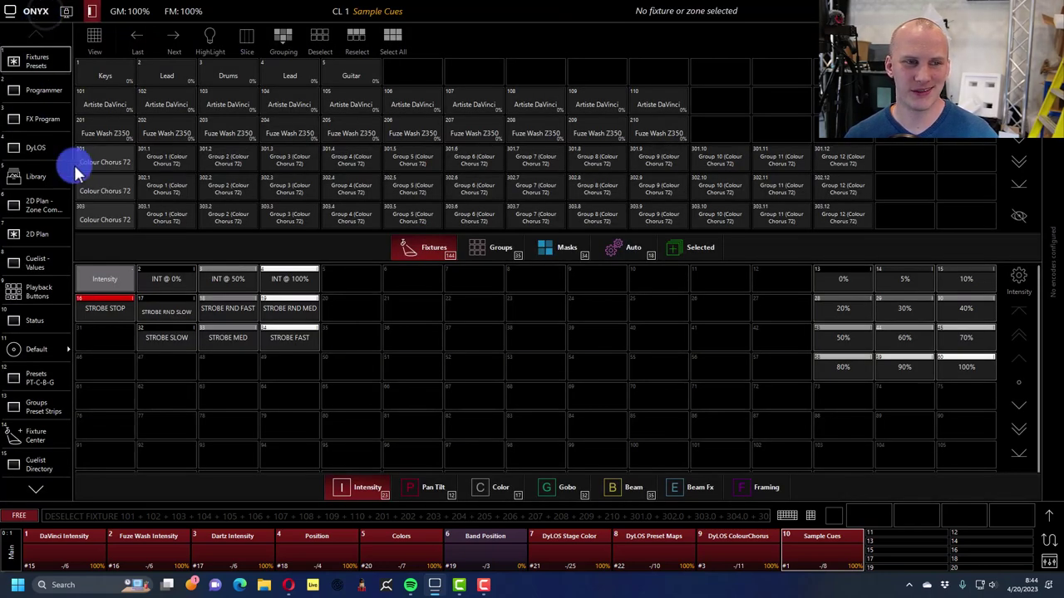
left_click(44, 241)
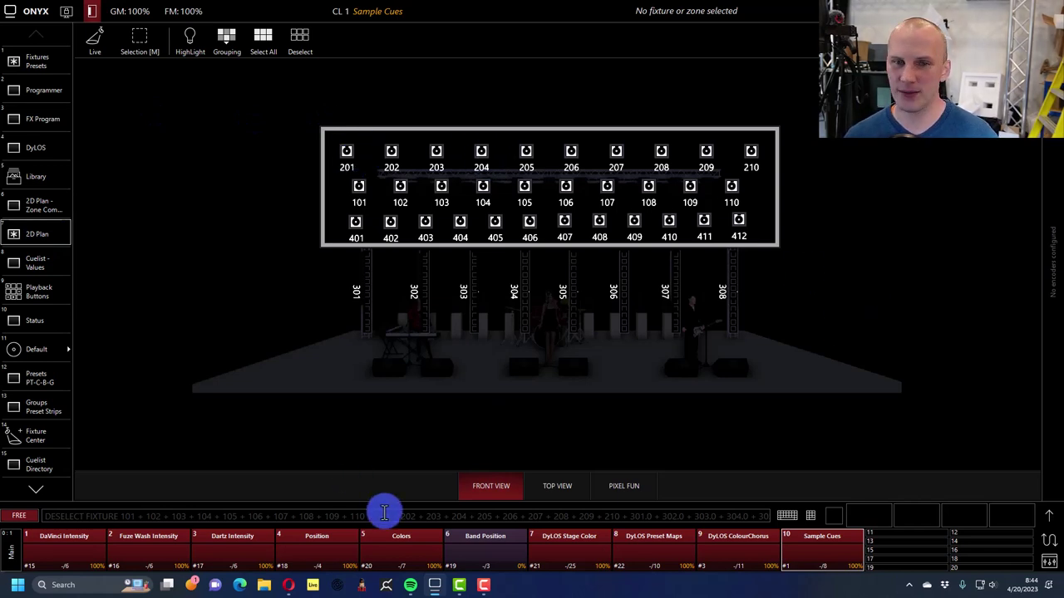
left_click(24, 295)
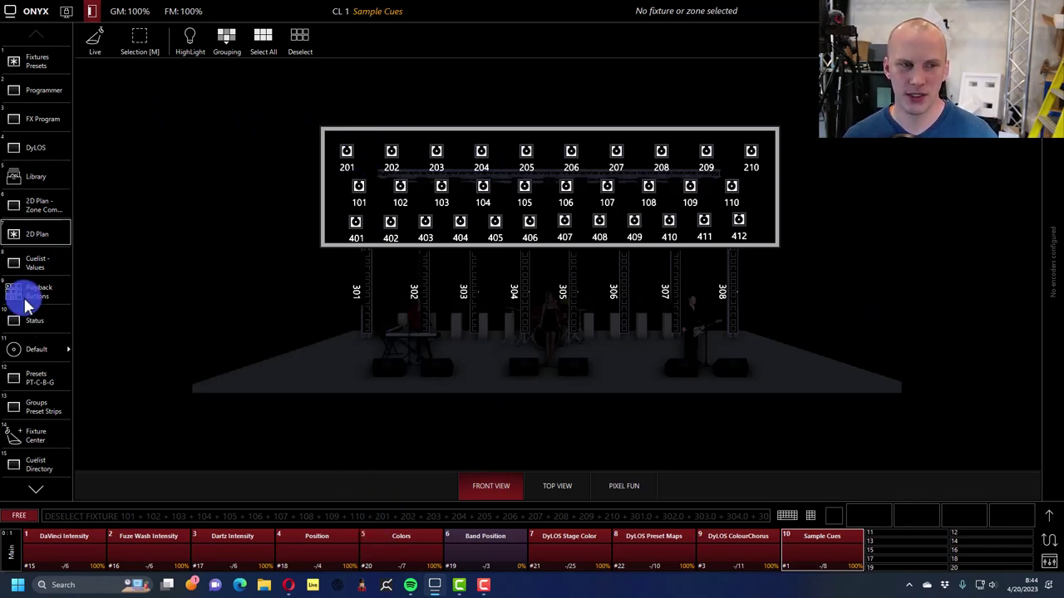
left_click(33, 235)
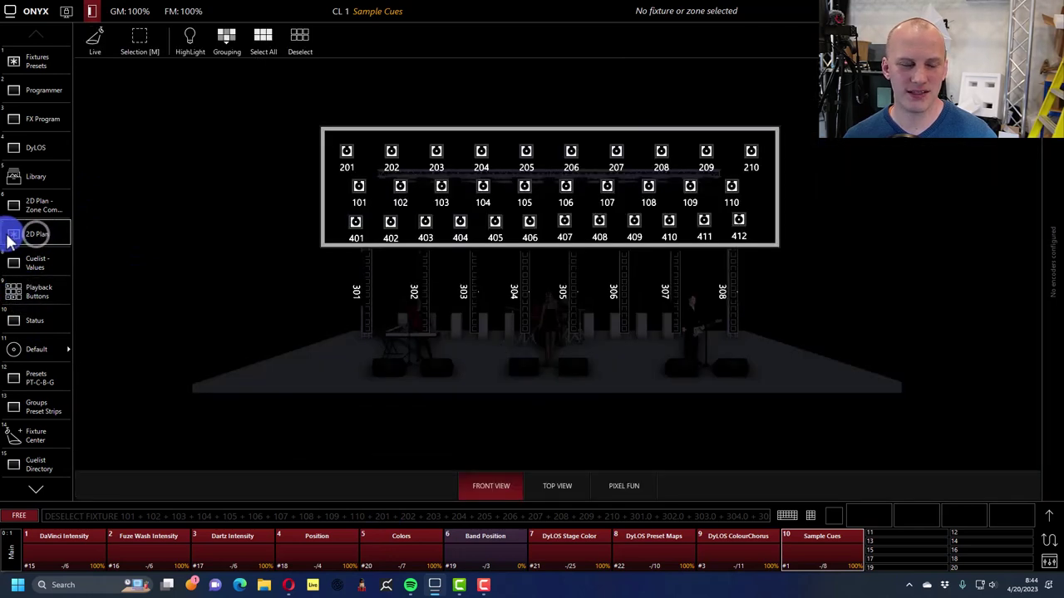
left_click(64, 279)
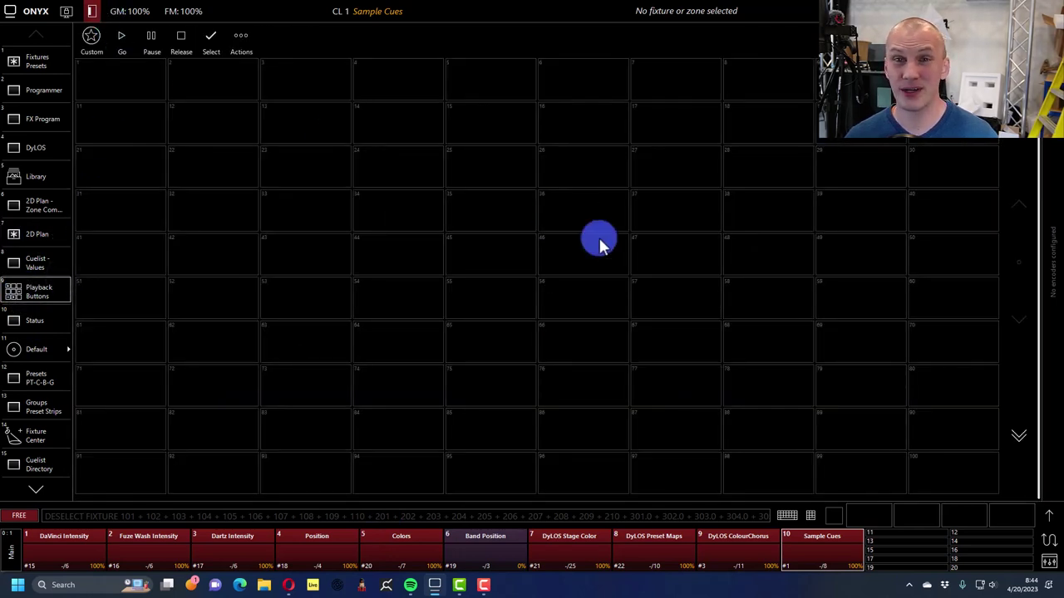
left_click(38, 235)
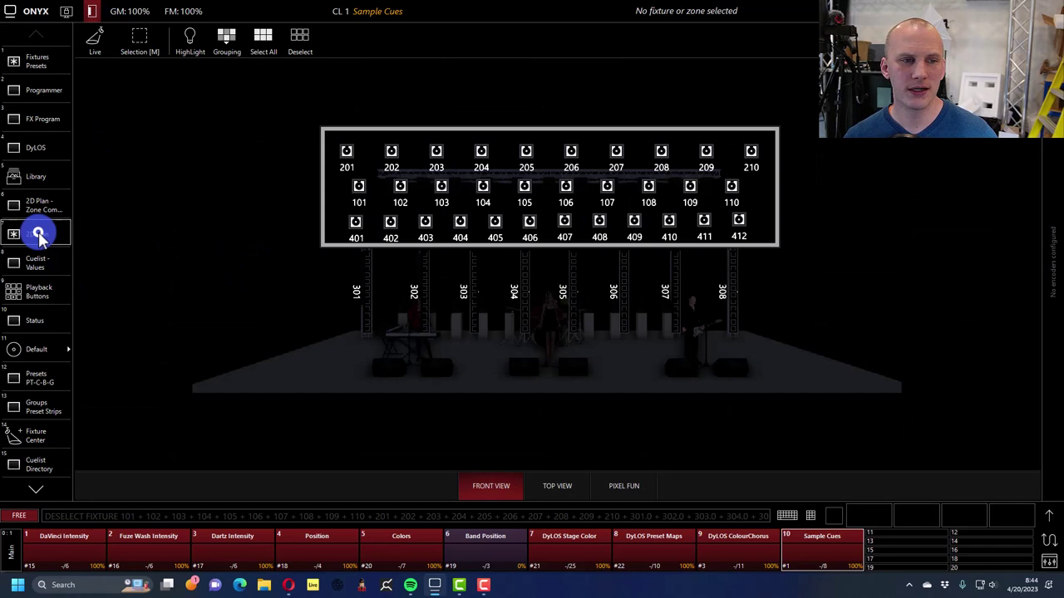
left_click(493, 438)
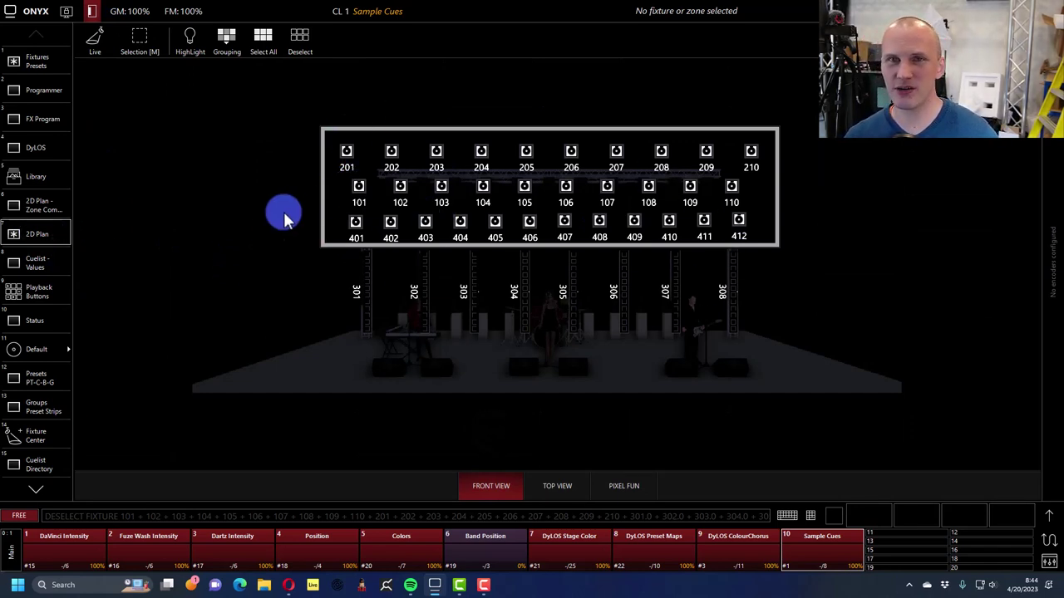
Step: Open the show's patch and start adding a new fixture from the fixture library
left_click(37, 10)
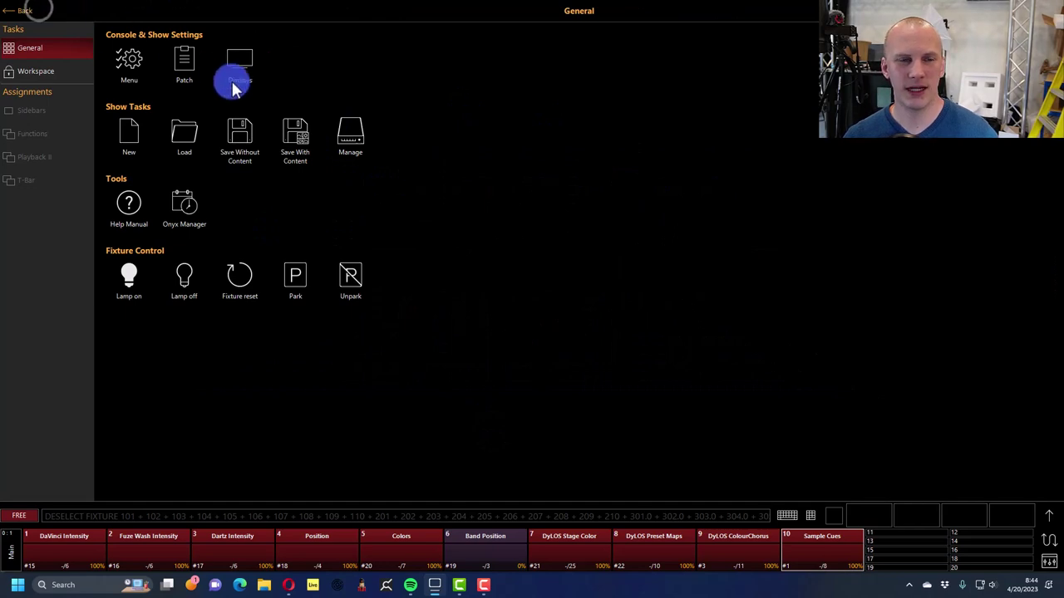
left_click(186, 66)
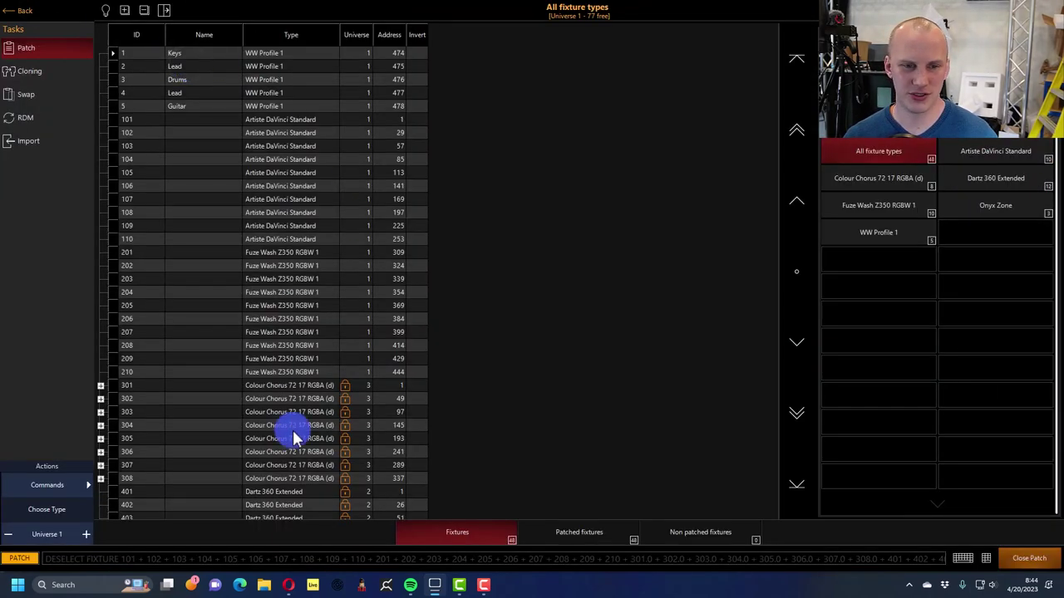
left_click(30, 482)
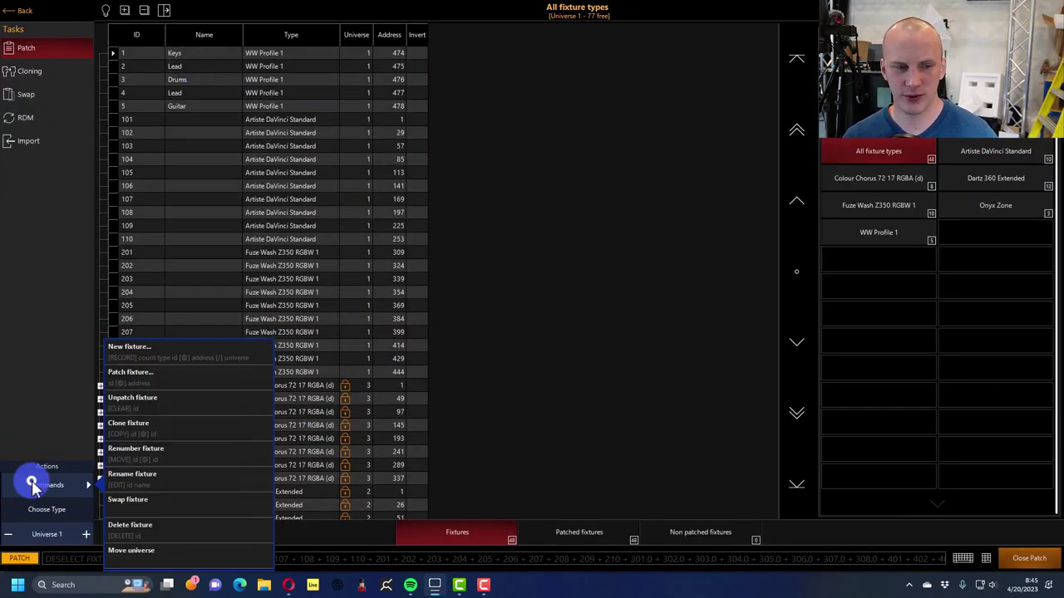
left_click(169, 347)
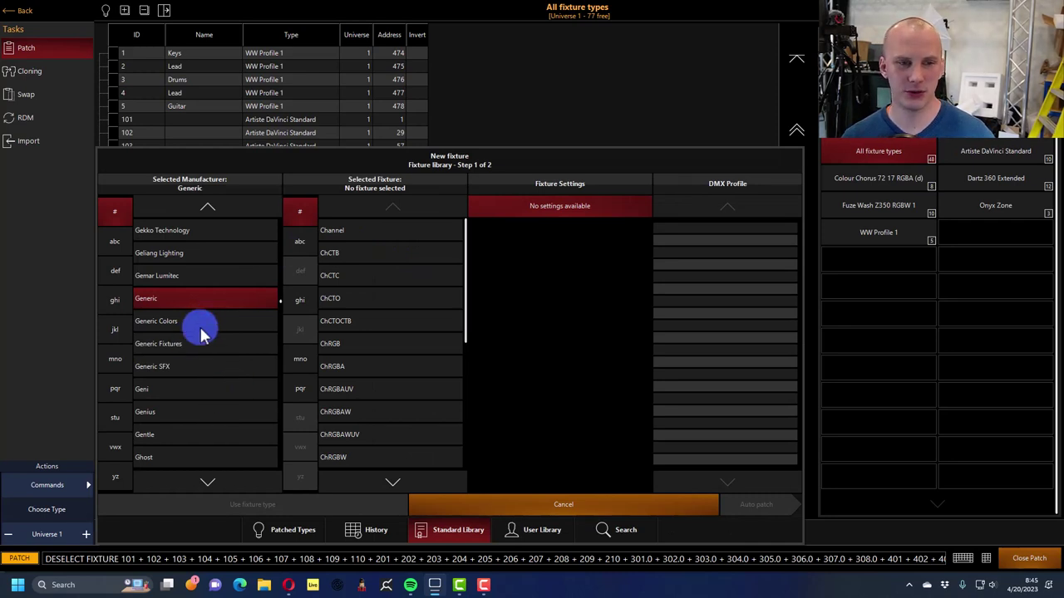
Step: Select Elation as the manufacturer in the standard fixture library
left_click(219, 474)
left_click(218, 474)
left_click(218, 474)
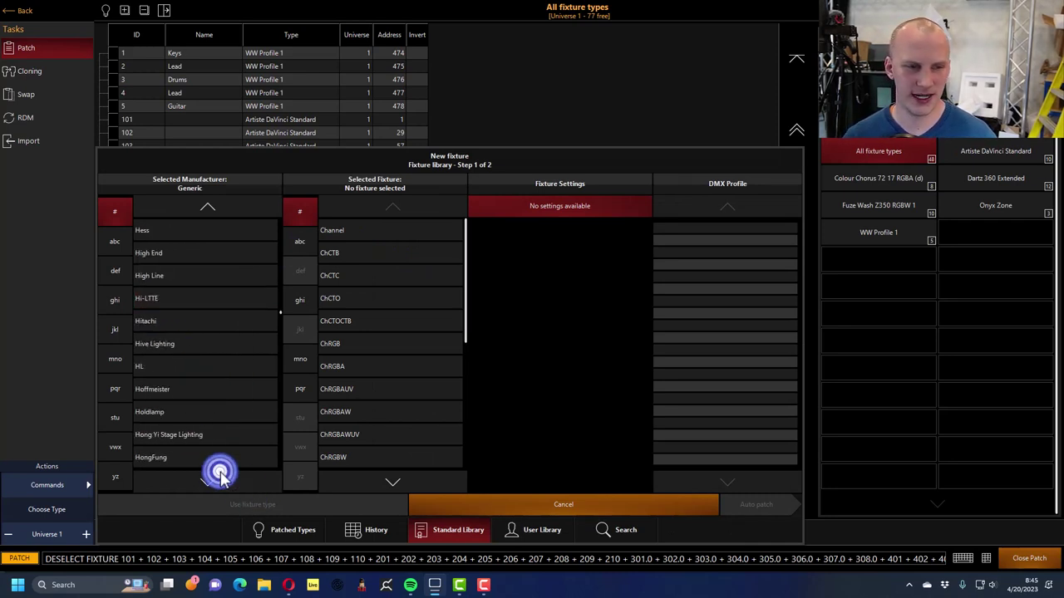
left_click(219, 474)
left_click(120, 270)
left_click(120, 270)
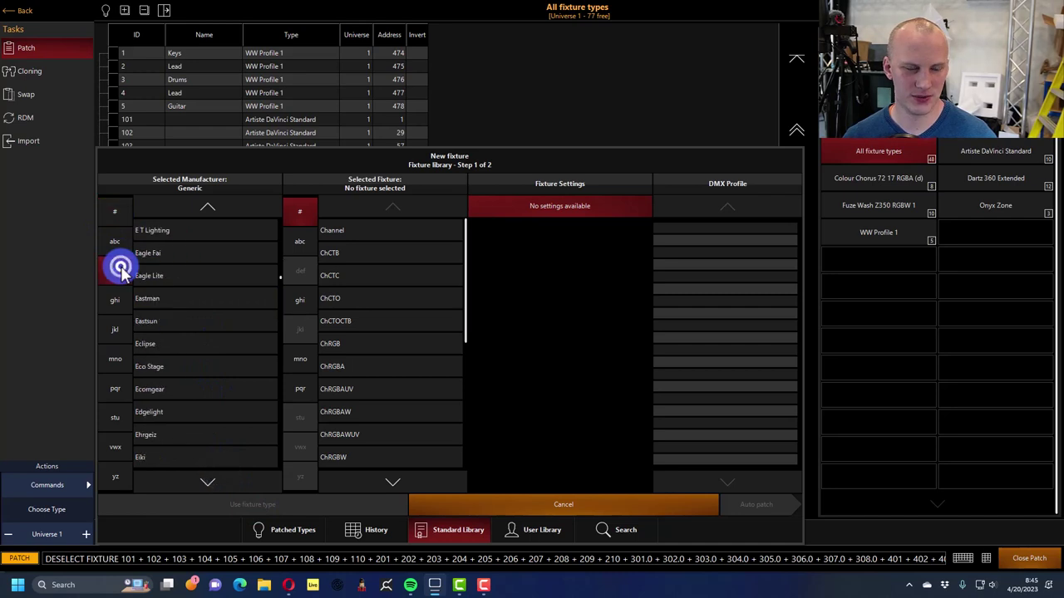
left_click(219, 480)
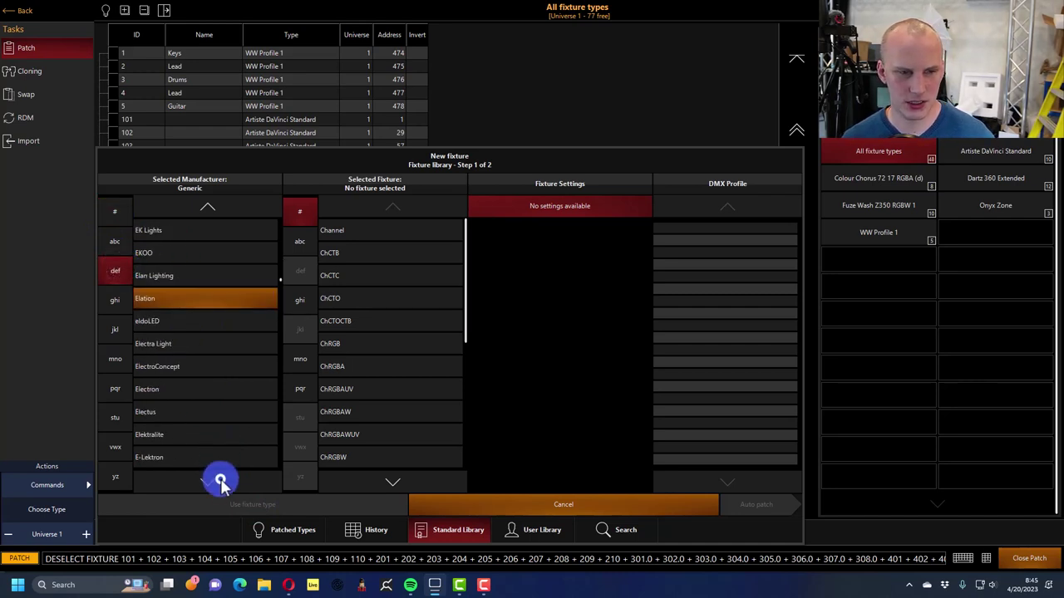
left_click(169, 301)
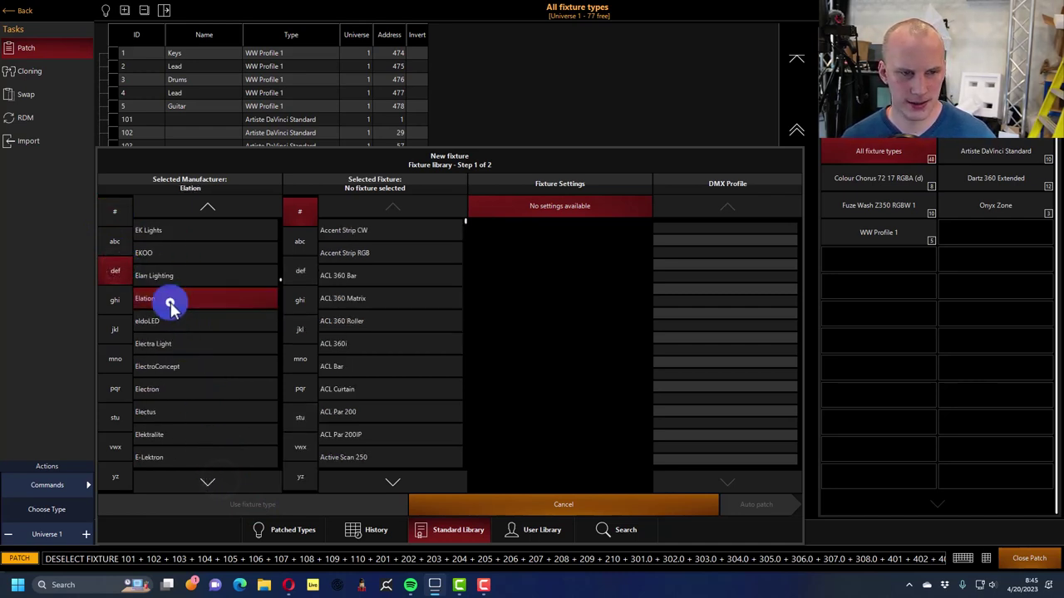
Step: Look through the alphabetical sections of Elation's fixture models in the library
left_click(297, 304)
left_click(297, 326)
left_click(294, 354)
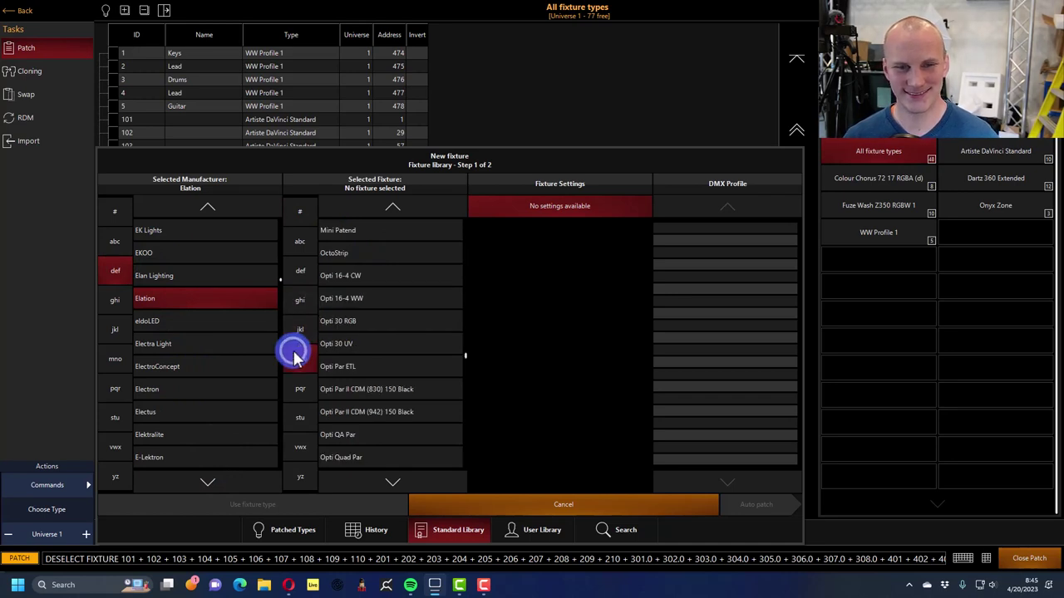
left_click(300, 389)
left_click(300, 416)
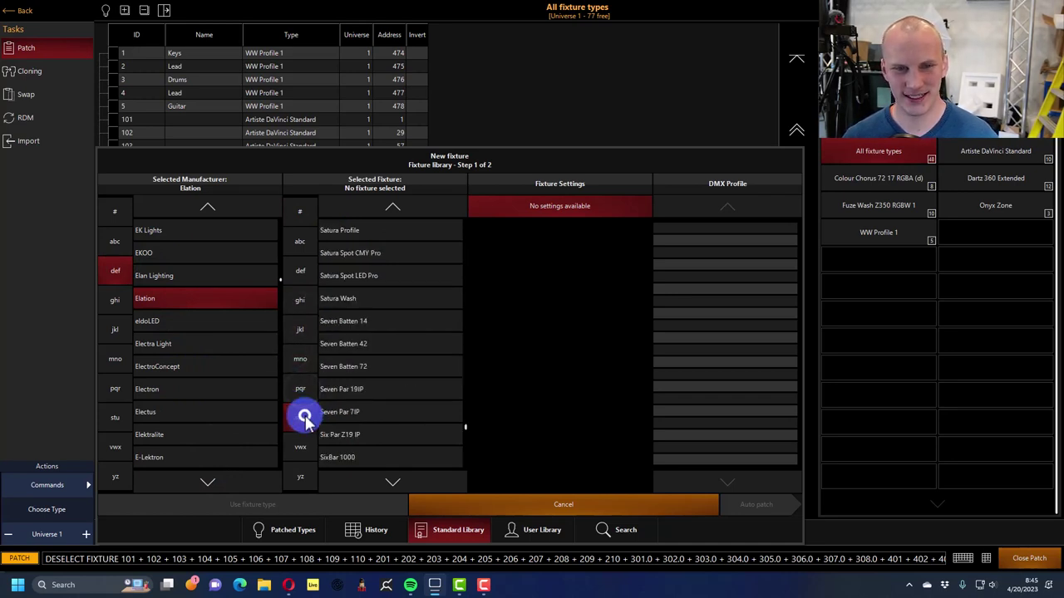
left_click(300, 300)
left_click(301, 264)
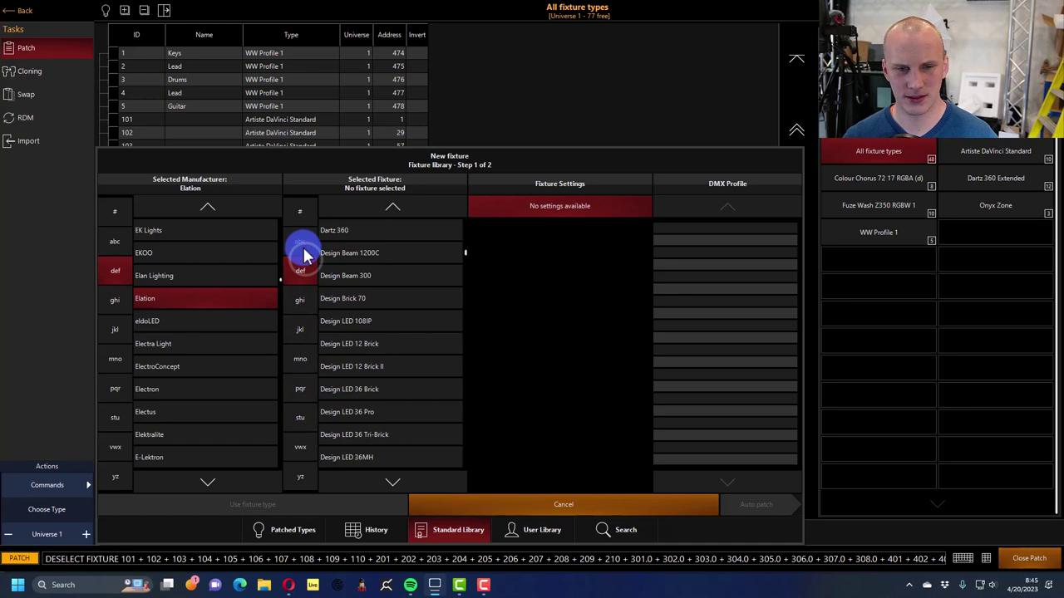
left_click(296, 299)
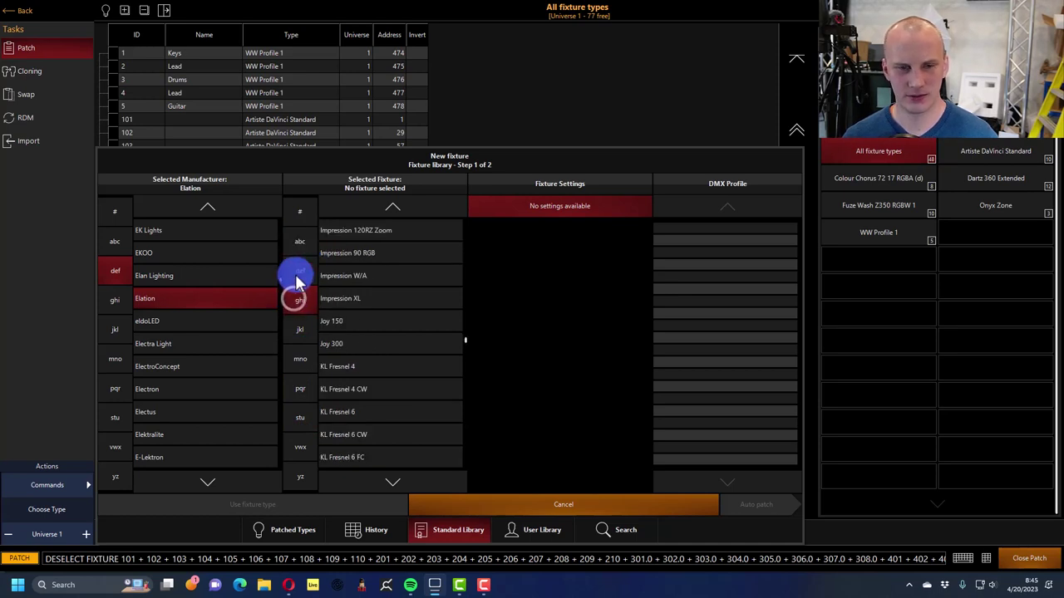
left_click(291, 243)
left_click(295, 264)
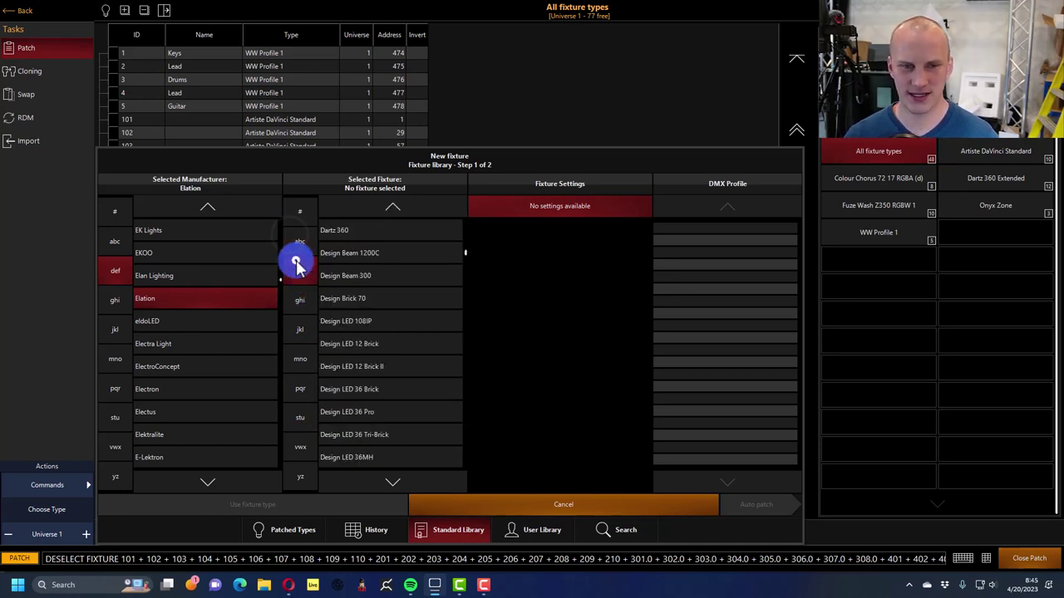
left_click(297, 339)
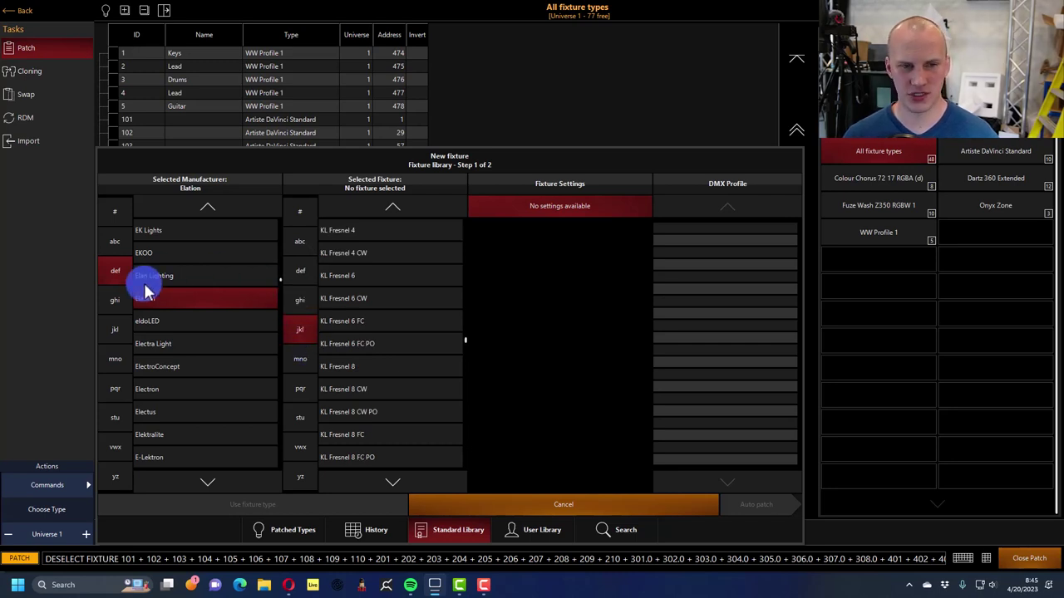
Step: Select ADJ as the manufacturer for the new fixture
left_click(119, 243)
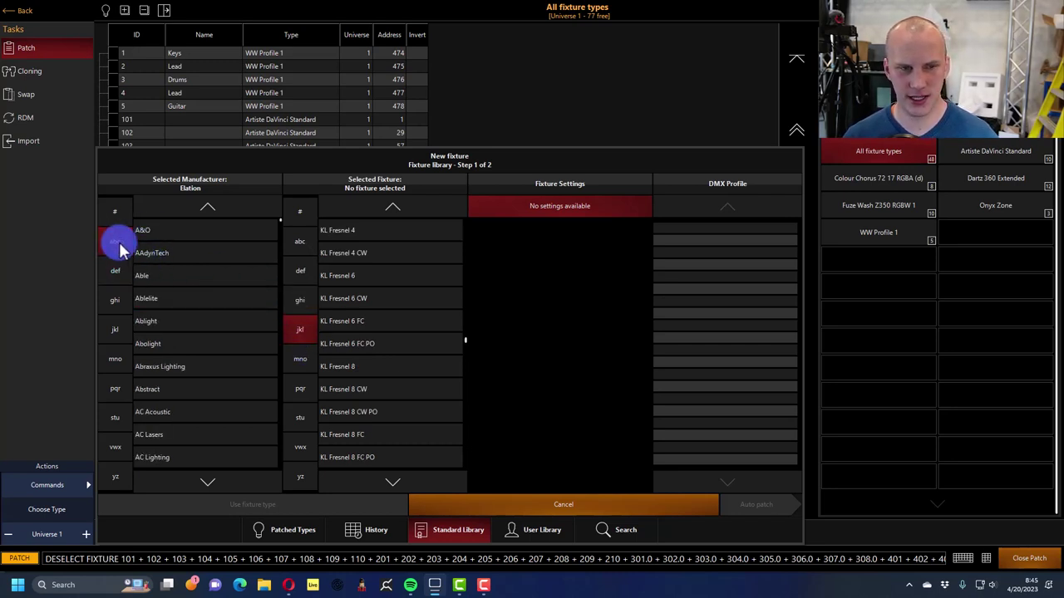
left_click(200, 489)
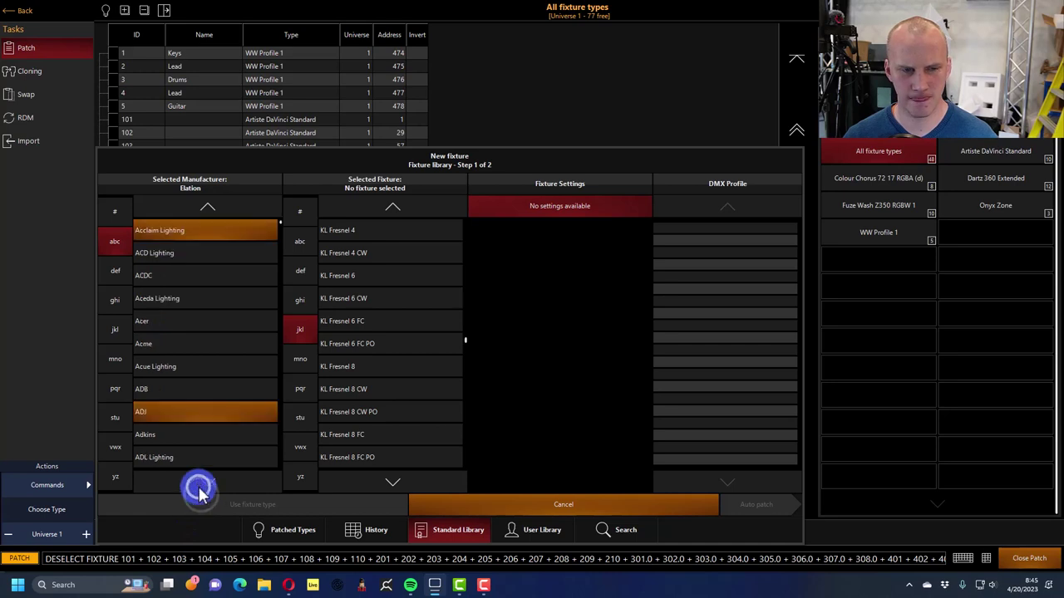
left_click(196, 412)
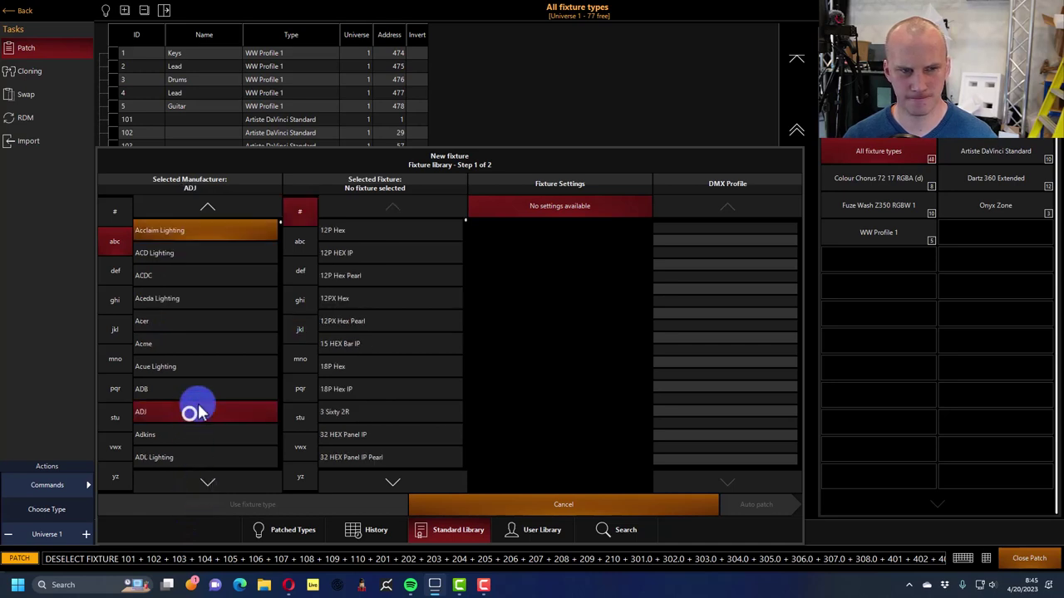
Step: Among ADJ's fixtures, select the Vizi Hex Wash7 and the Vizi Q Wash7 in turn to view their DMX profiles
left_click(297, 446)
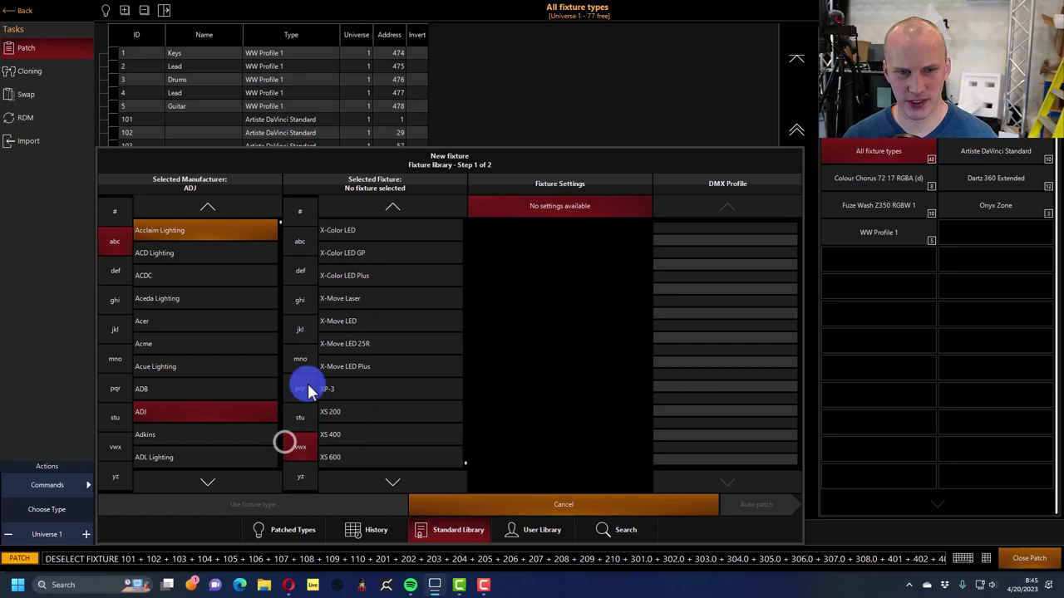
left_click(303, 440)
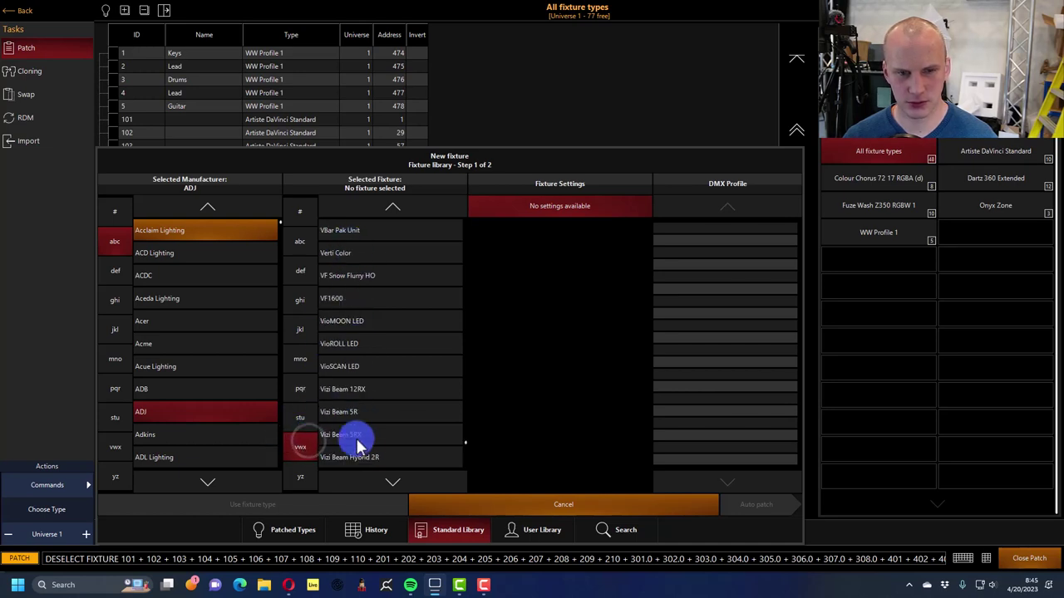
left_click(388, 480)
left_click(359, 276)
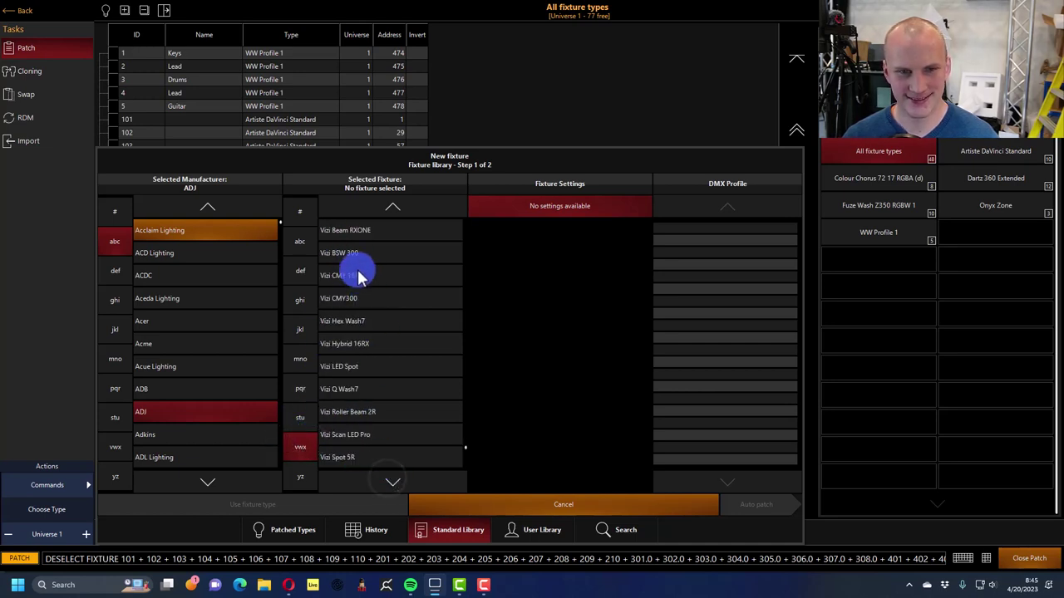
left_click(356, 321)
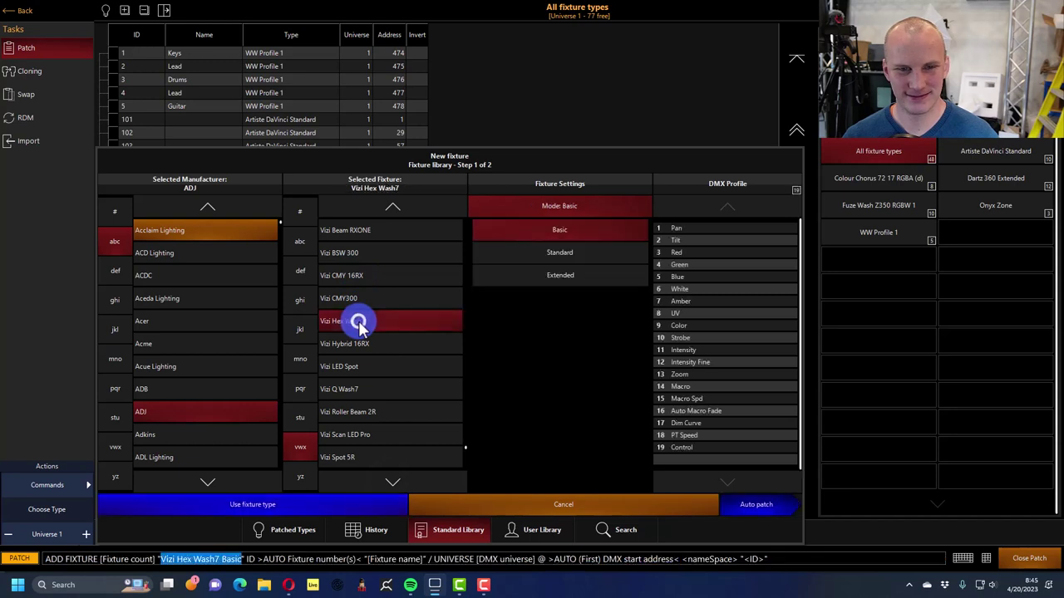
left_click(366, 381)
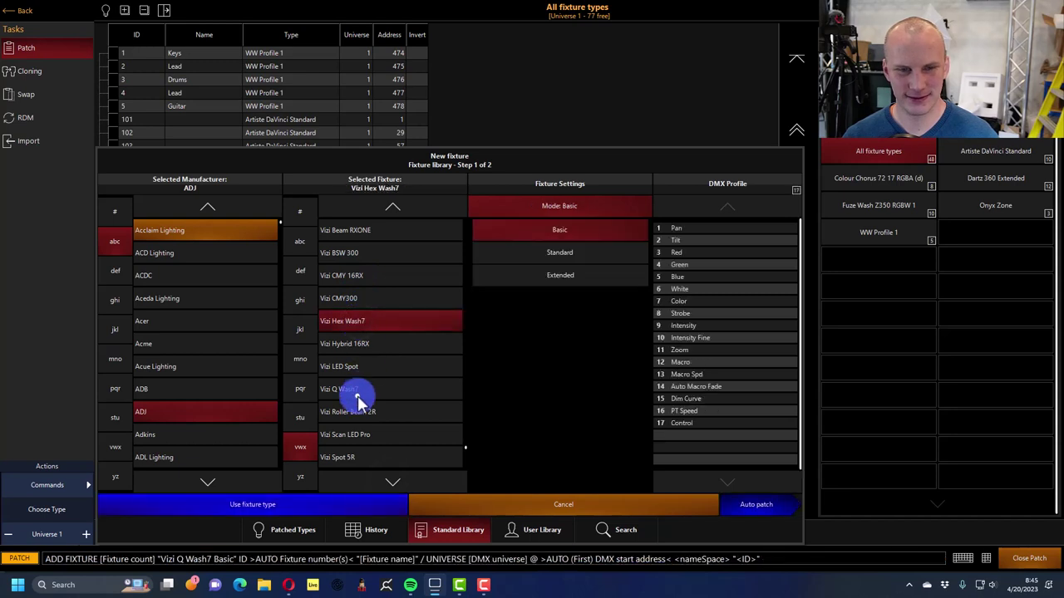
left_click(379, 477)
left_click(392, 207)
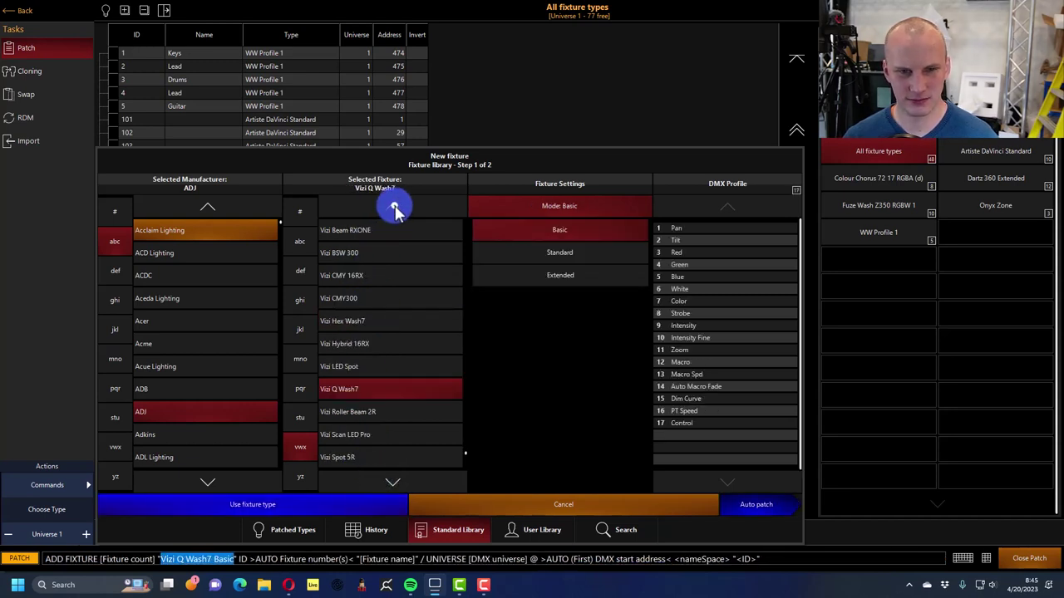
Step: Choose the ADJ Vizi Wash Z19 in 16 Channel mode as the new fixture type
left_click(388, 475)
left_click(340, 275)
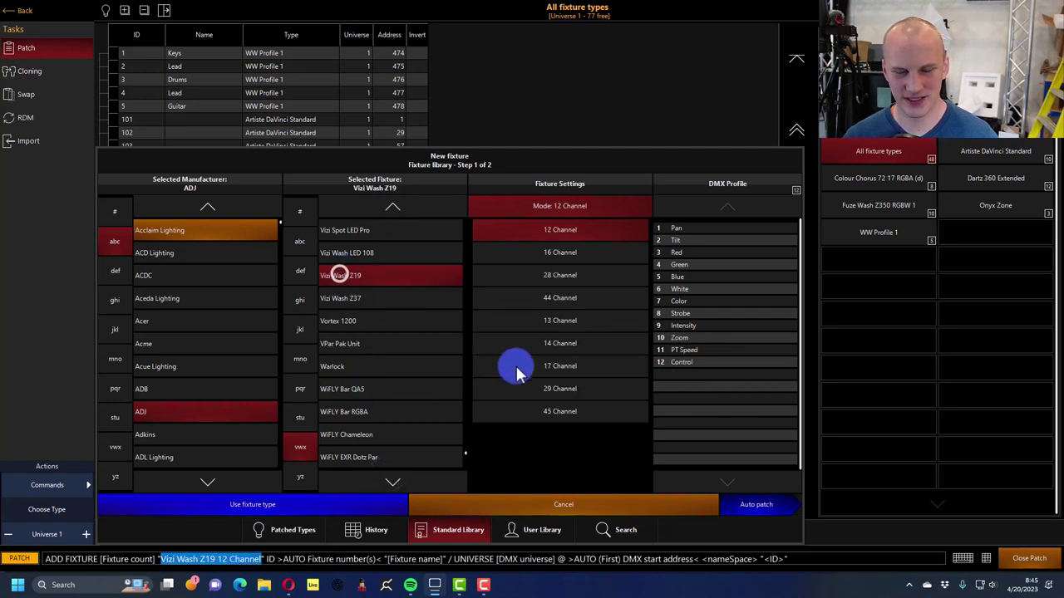
left_click(561, 253)
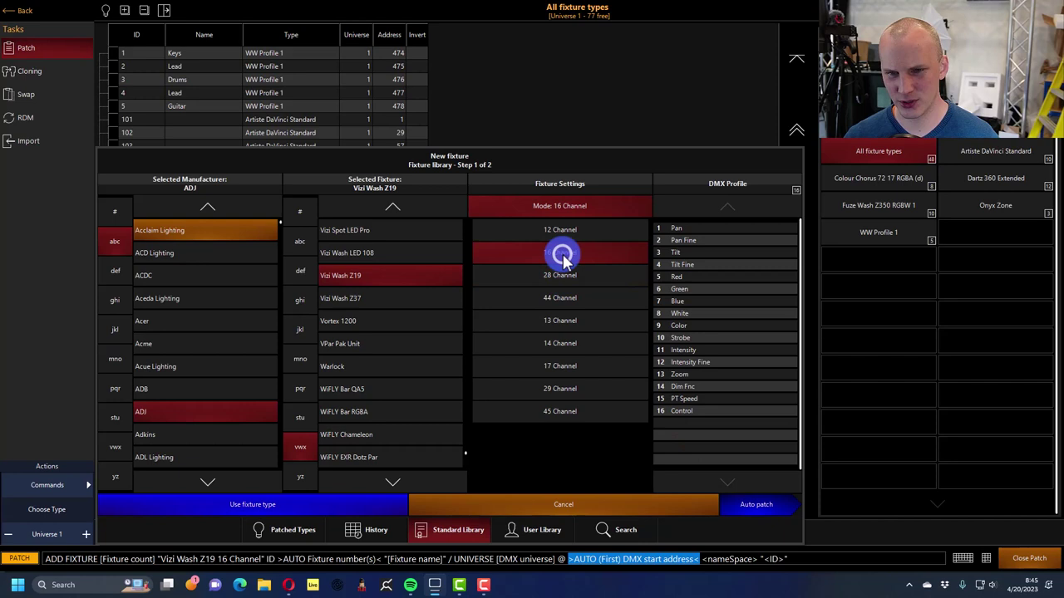
Step: Auto patch 20 Vizi Wash Z19 fixtures with automatic start ID, universe and address, and apply them to the patch
left_click(758, 509)
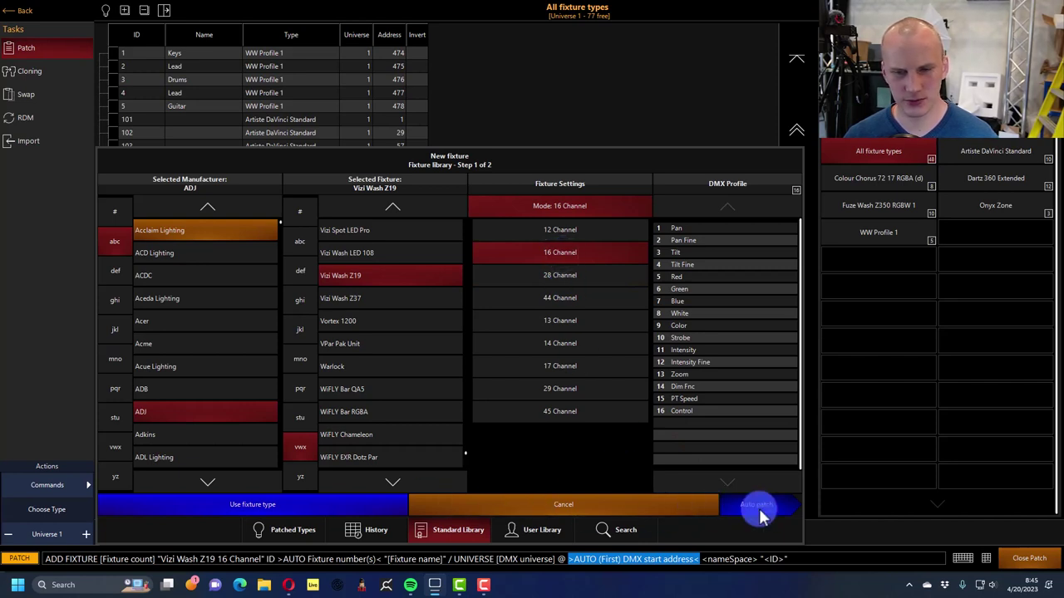
left_click(231, 259)
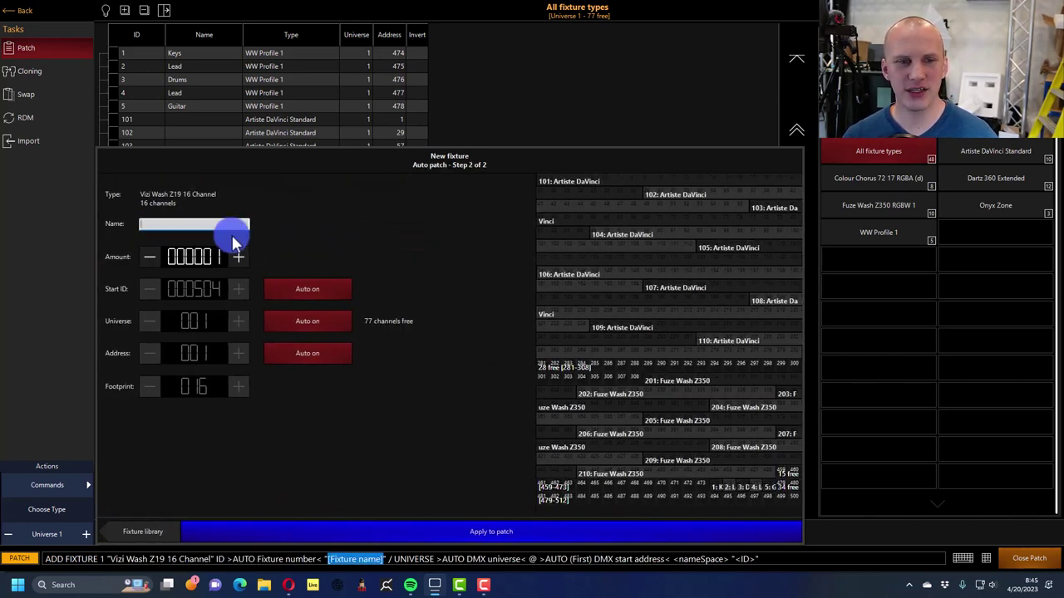
left_click(206, 260)
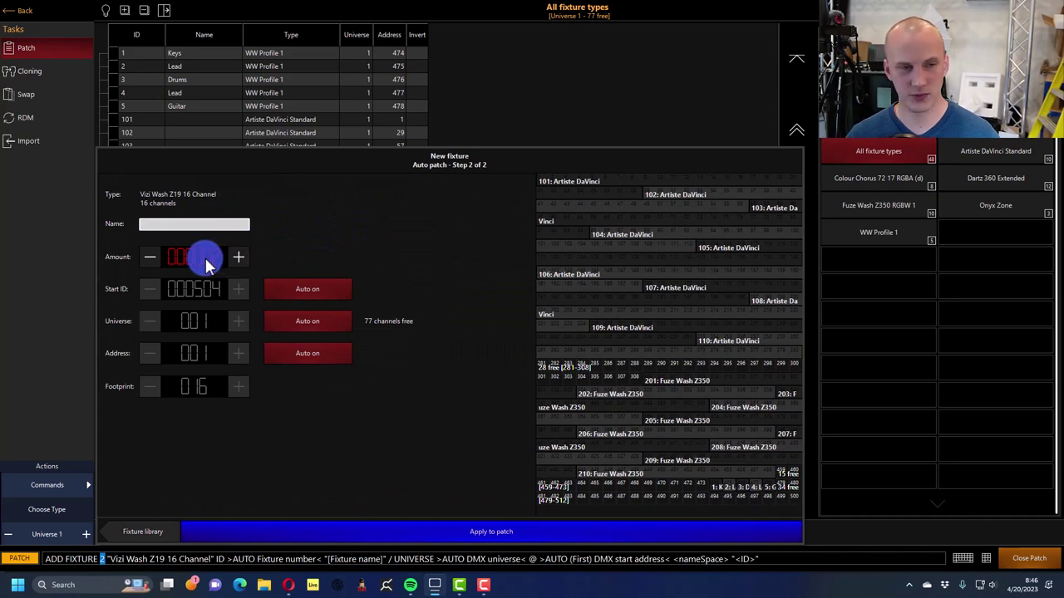
type("0")
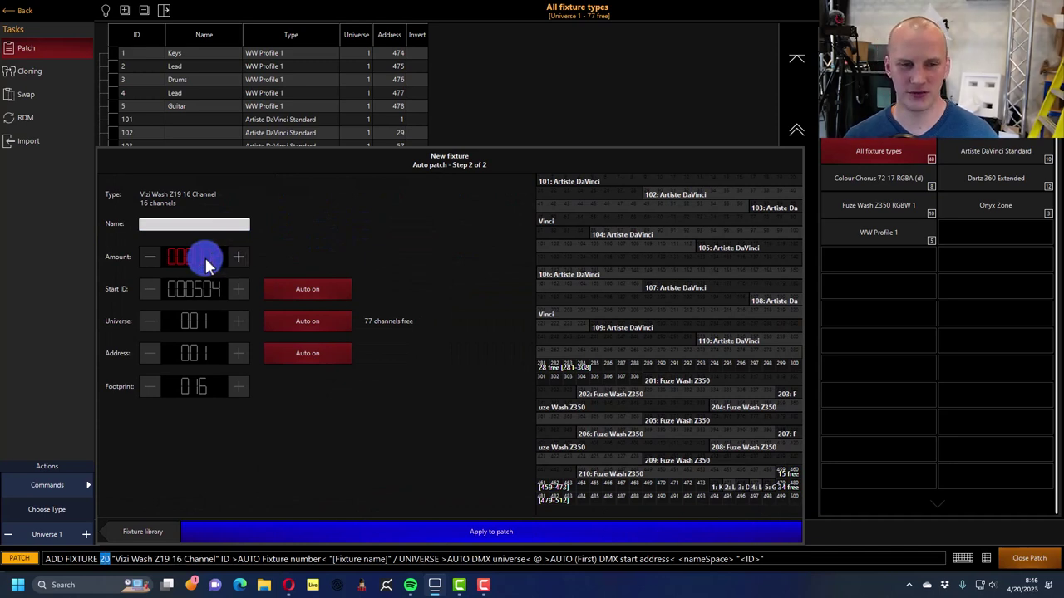
left_click(377, 519)
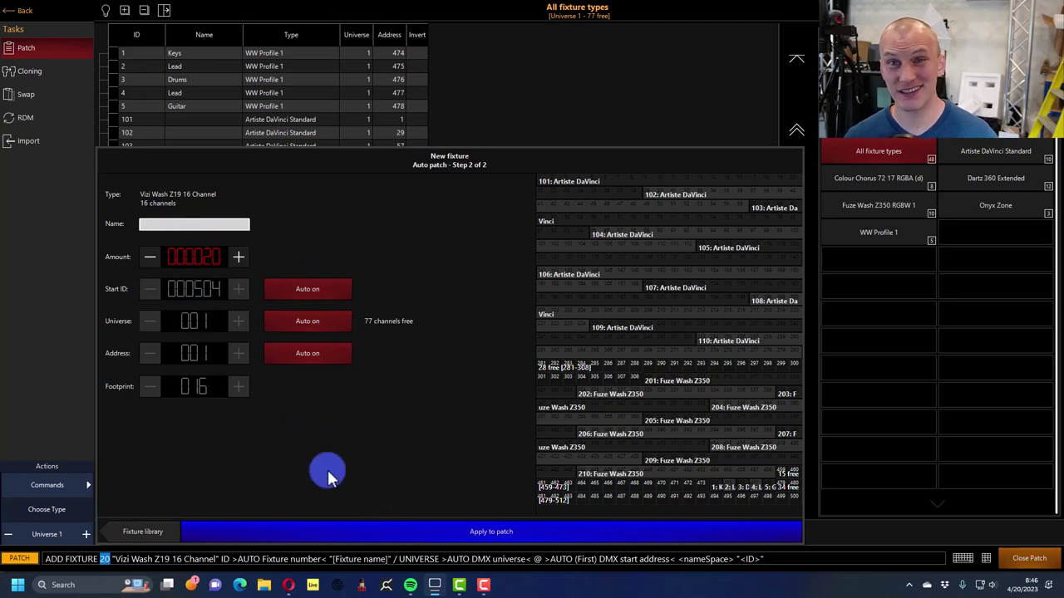
left_click(374, 537)
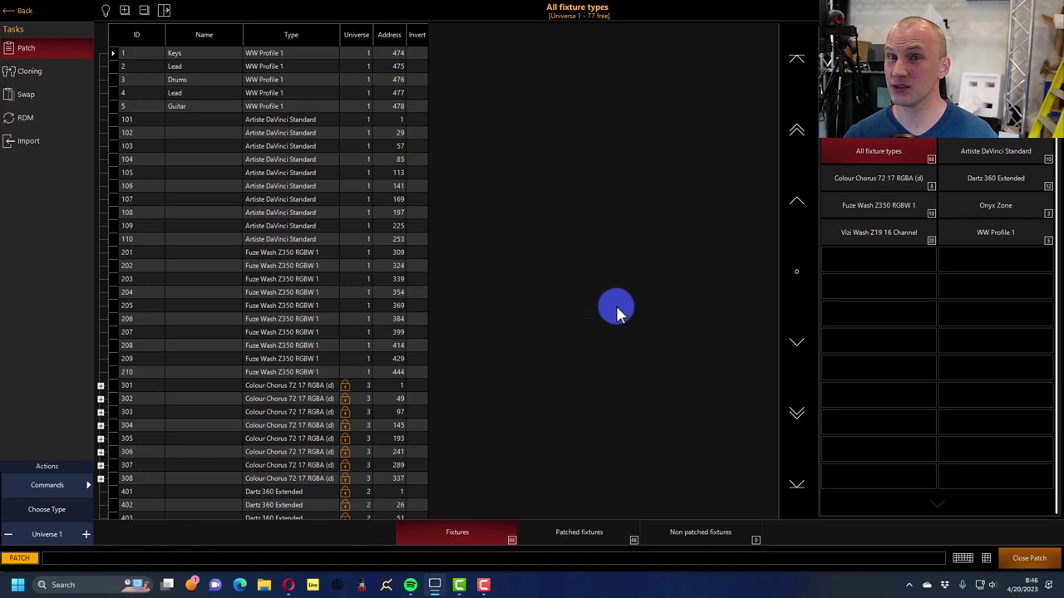
Step: Review the fixture list in the patch, checking the universes and addresses of the added Vizi Wash Z19 fixtures against the existing ones
scroll(609, 301, "up", 5)
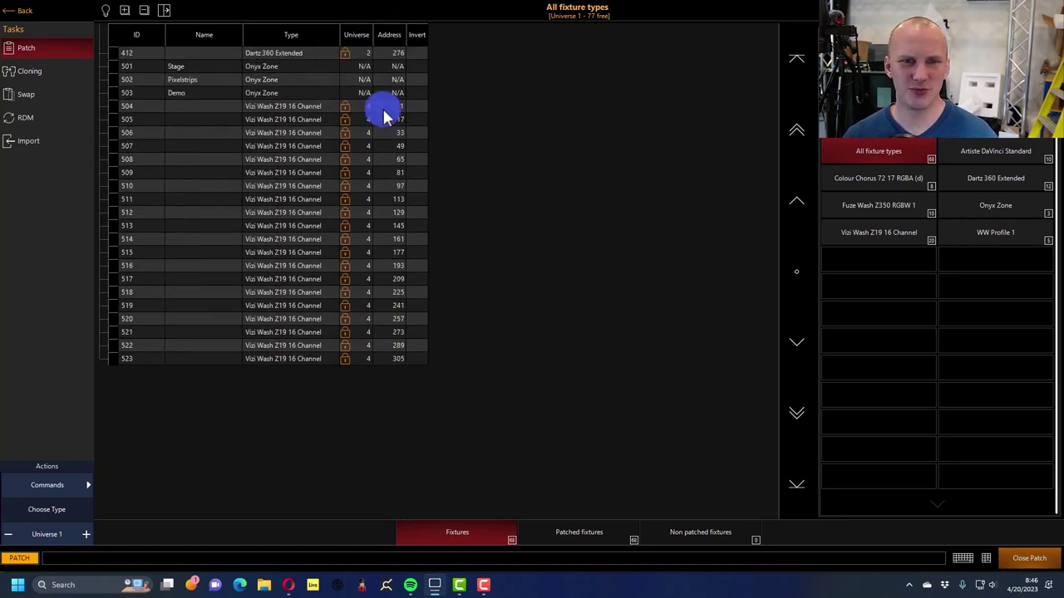
scroll(399, 144, "up", 5)
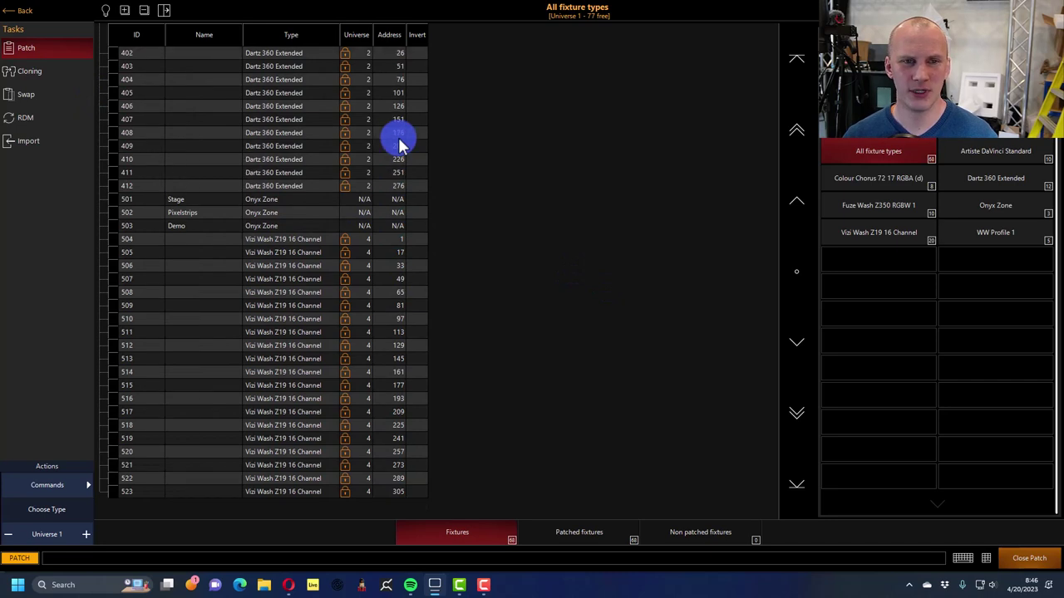
scroll(399, 144, "up", 2)
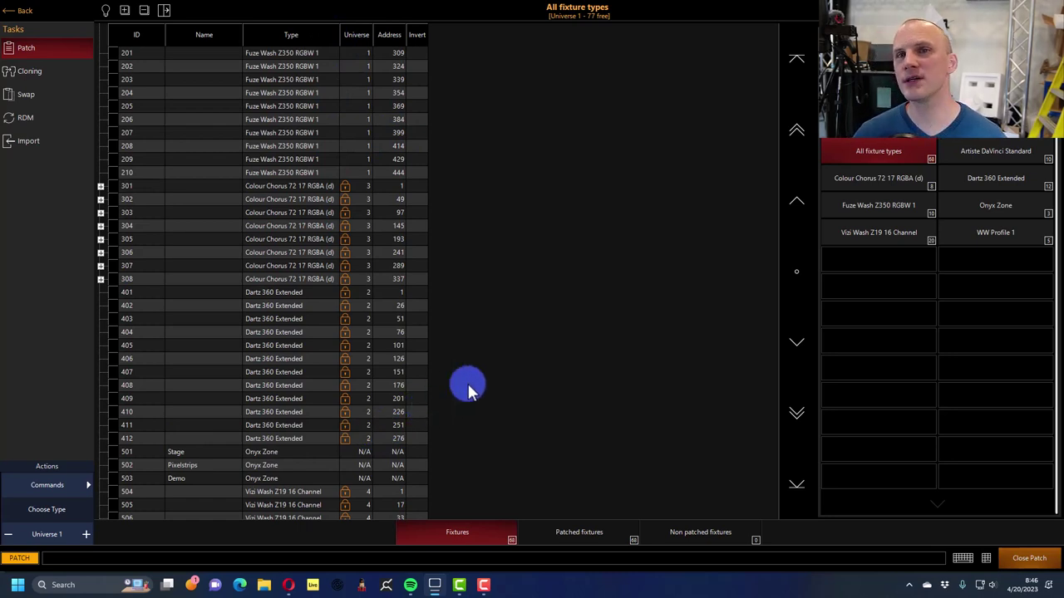
scroll(479, 382, "down", 4)
scroll(480, 382, "down", 3)
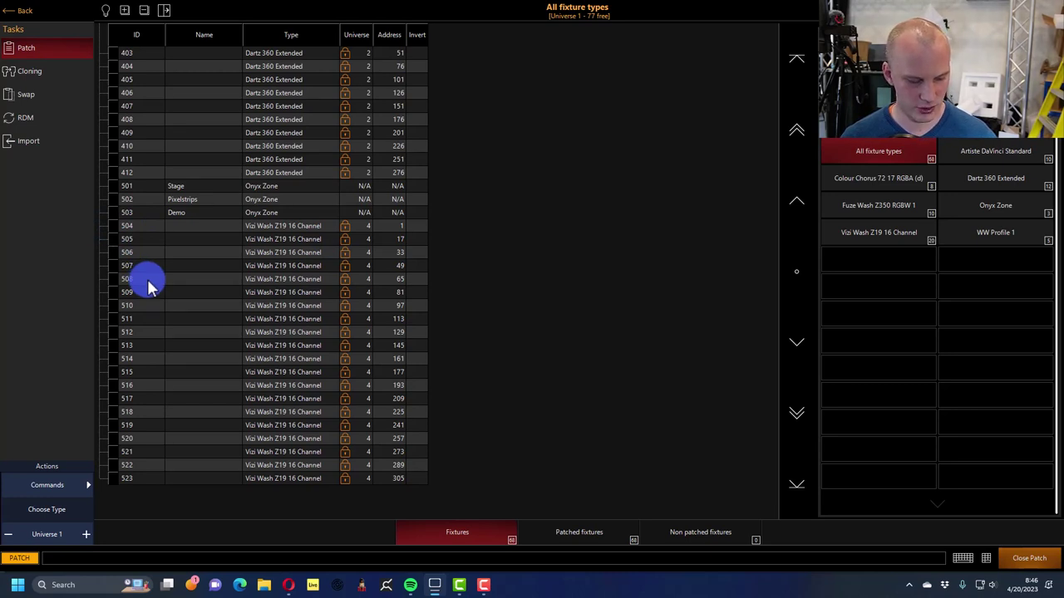
Step: Filter the patch to the Fuze Wash Z350 RGBW 1 fixtures, look at the cloning command list, and return to the patch
scroll(205, 309, "up", 6)
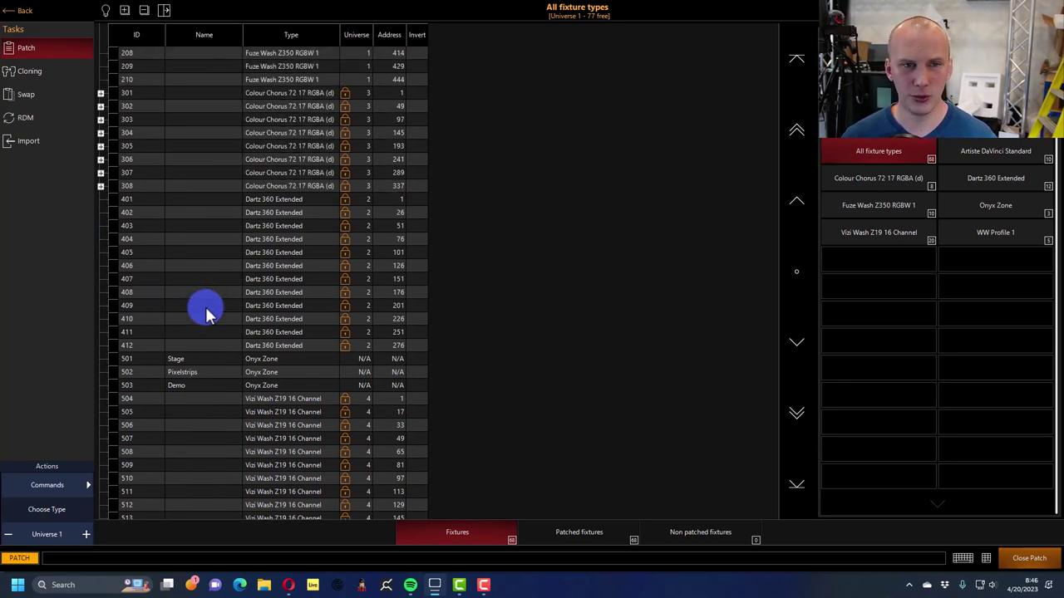
left_click(912, 206)
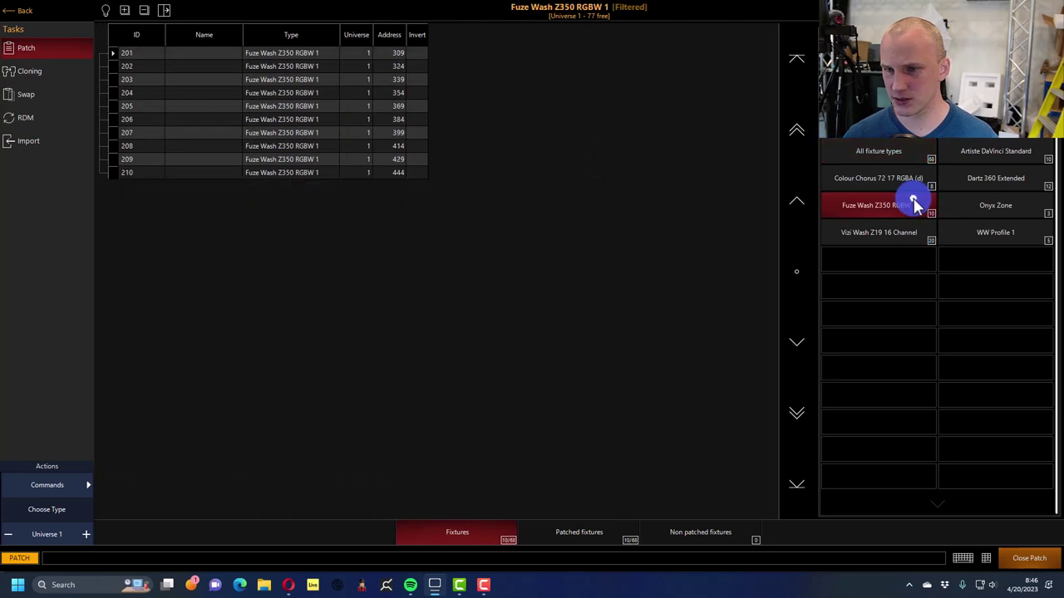
left_click(32, 72)
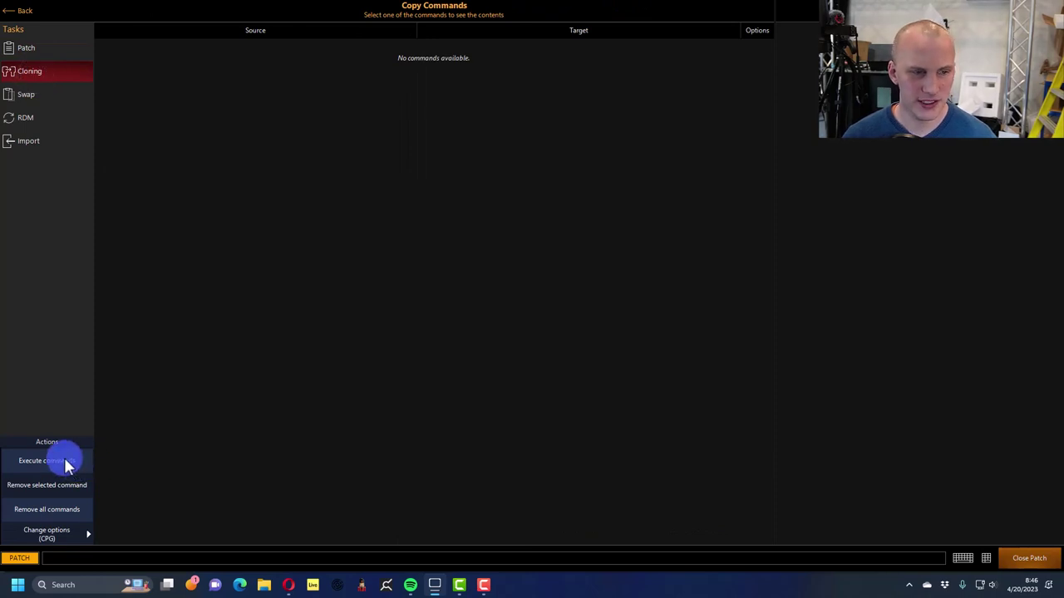
left_click(66, 516)
left_click(45, 47)
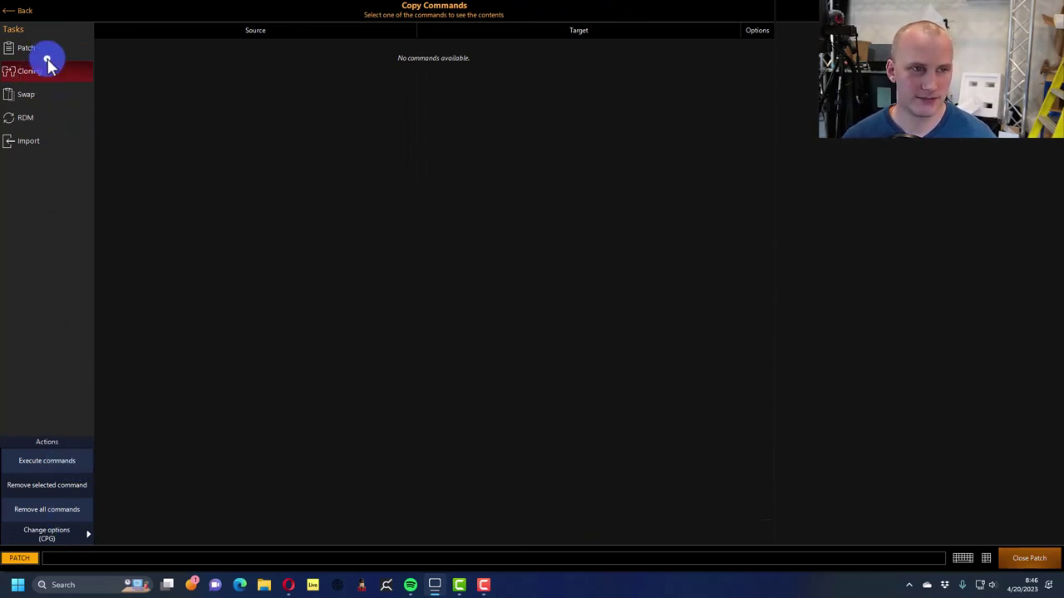
Step: Create a clone command that copies fixtures 201 through 210 to fixtures 504 through 523
left_click(44, 484)
left_click(134, 457)
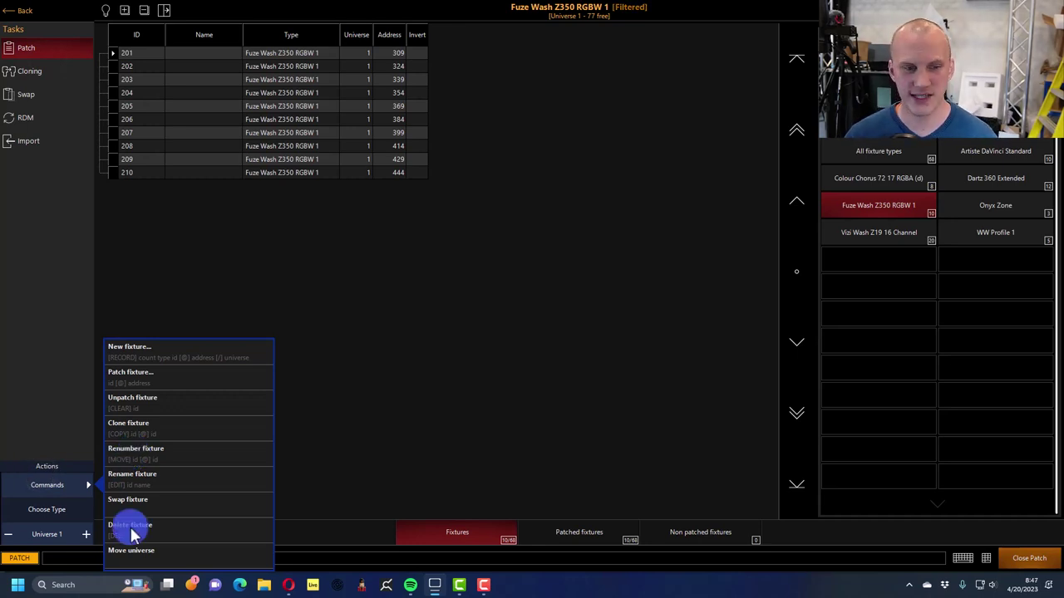
left_click(156, 433)
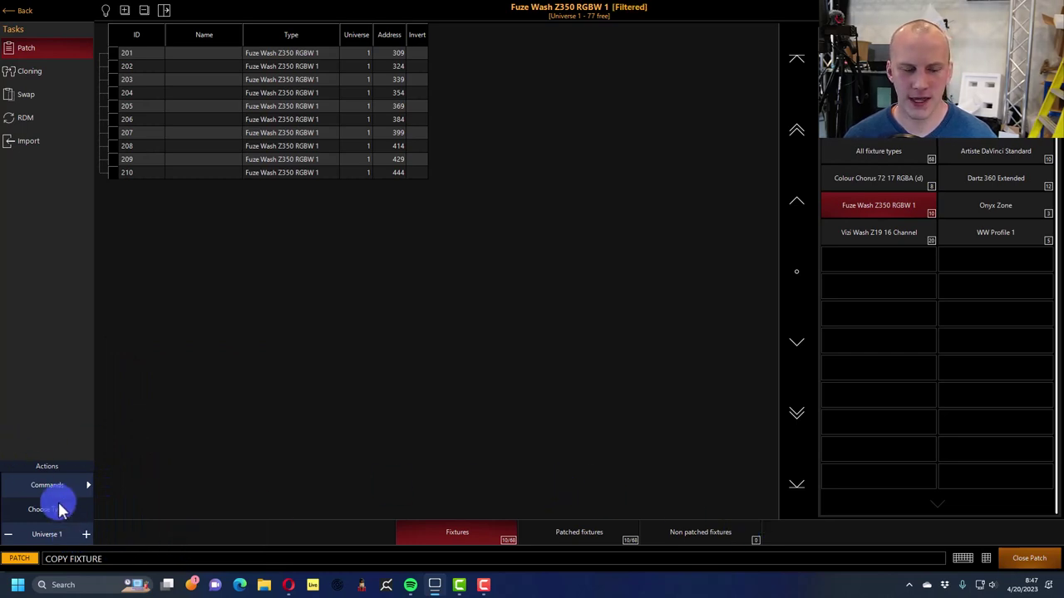
left_click(986, 559)
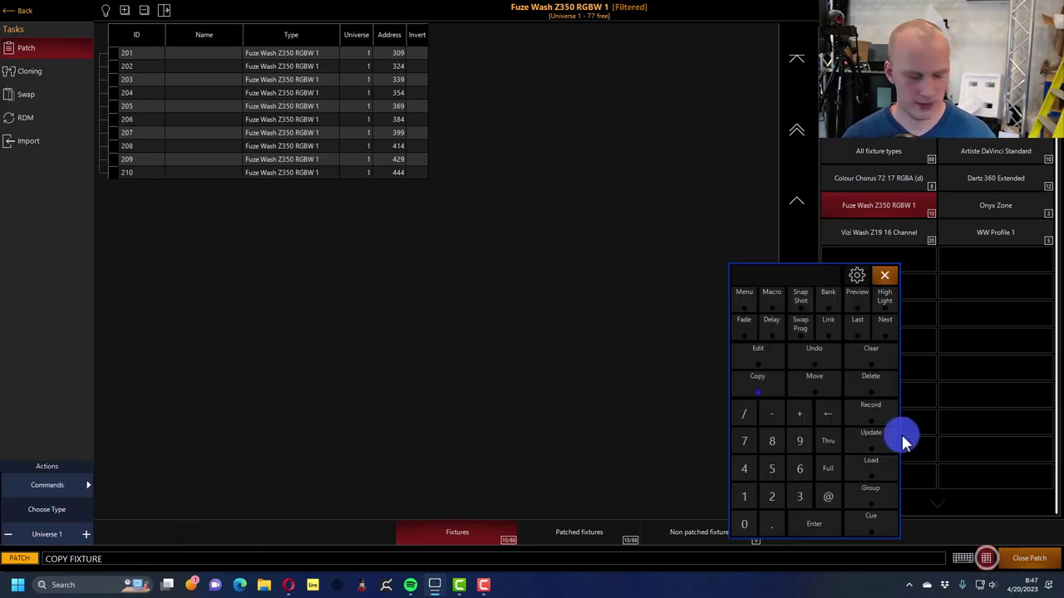
type("201 THROUGH 210 @ 504")
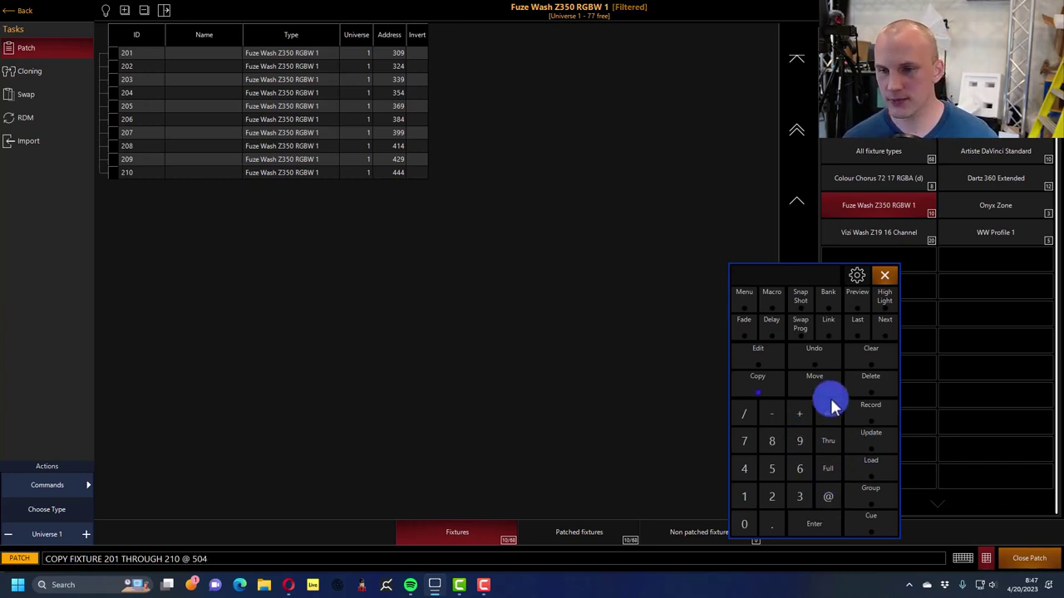
type("523")
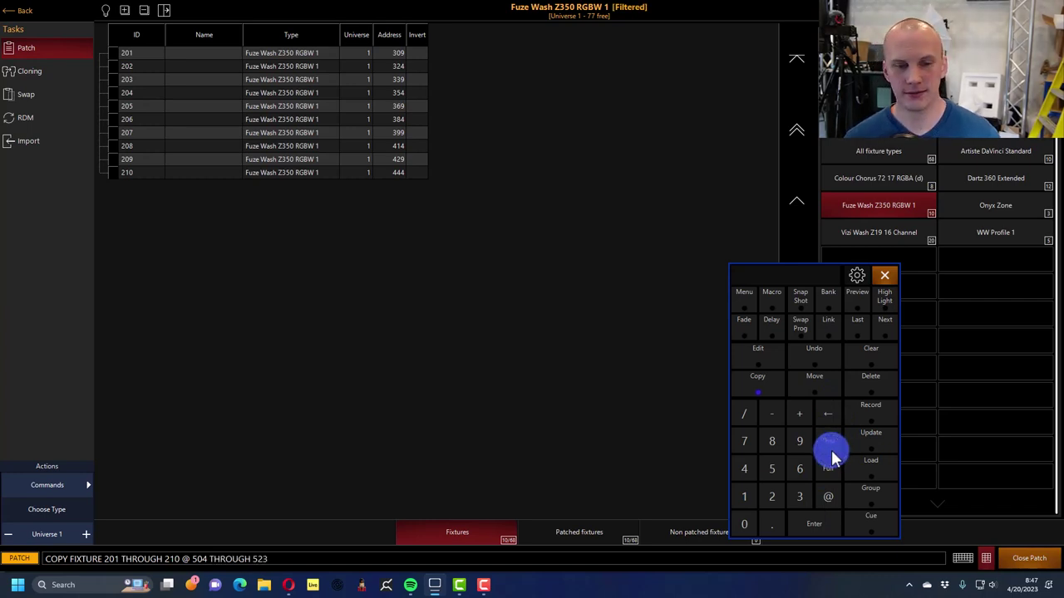
key("Return")
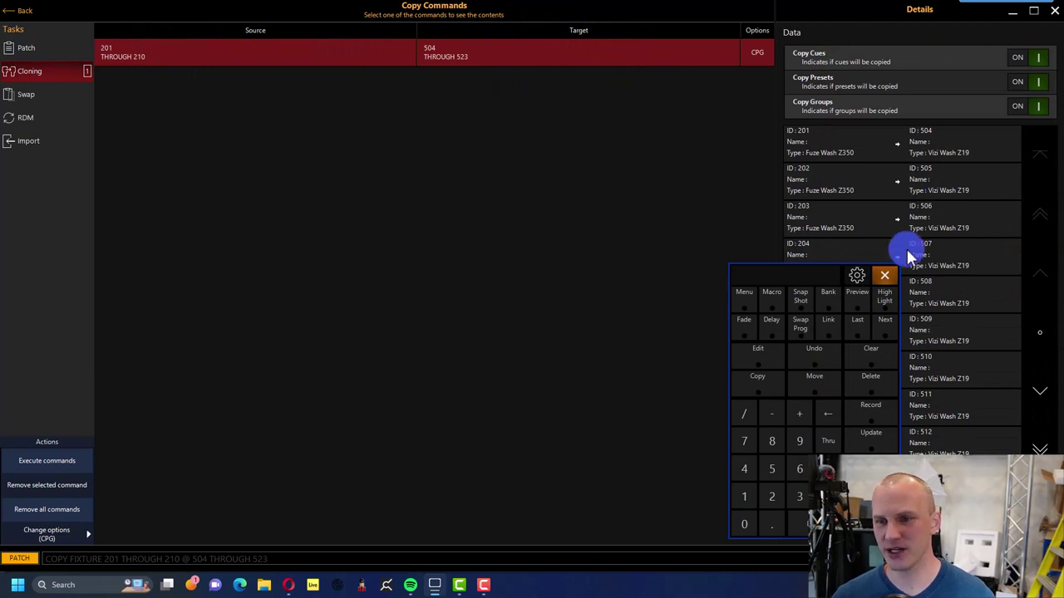
Step: Check the source-to-target fixture pairs of the clone command and execute it with cues, presets and groups copied
left_click(884, 278)
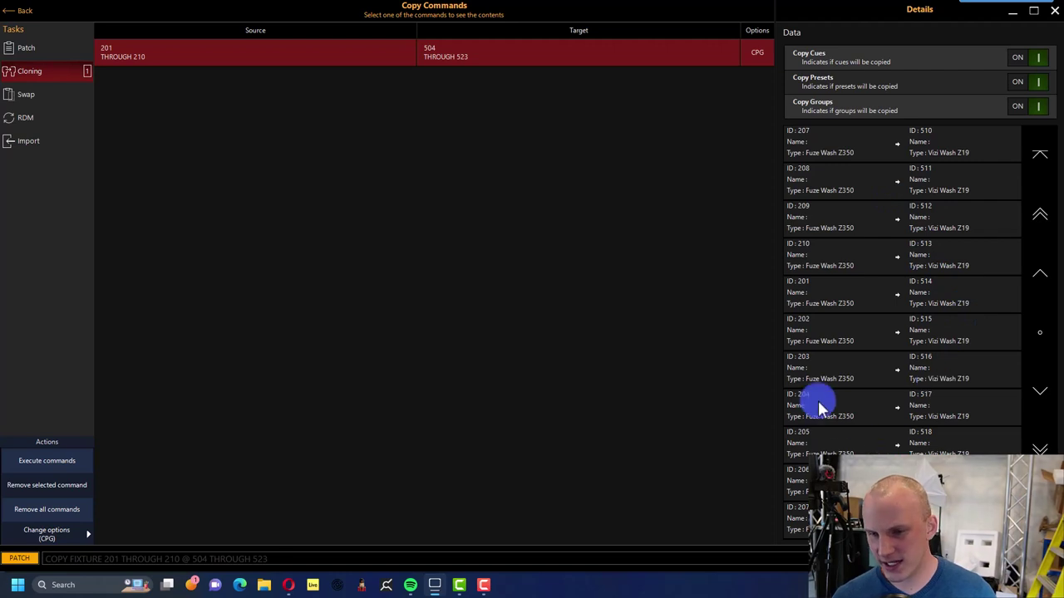
left_click(812, 367)
left_click(809, 332)
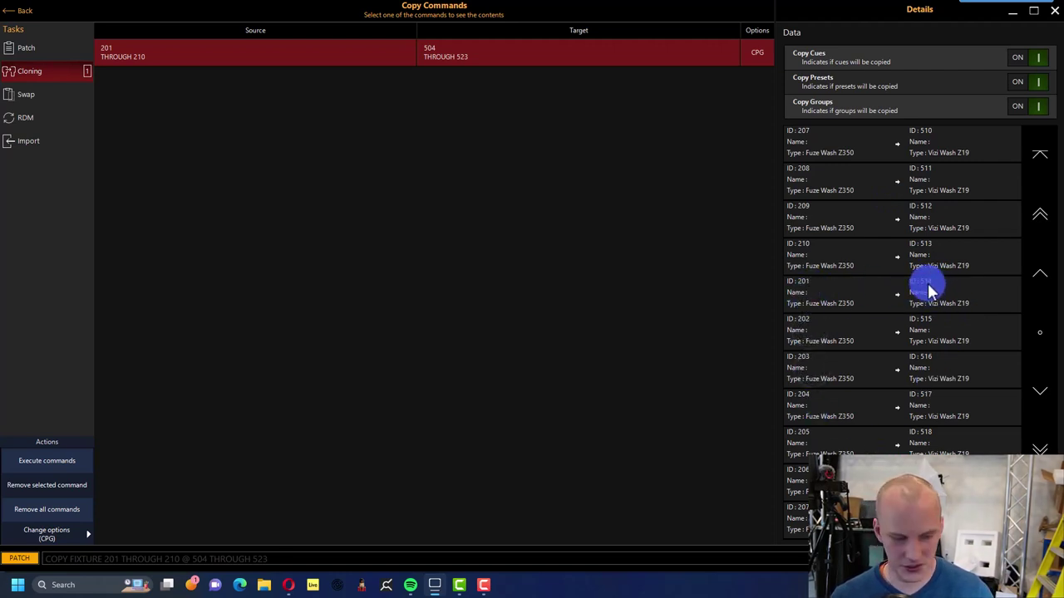
left_click(799, 291)
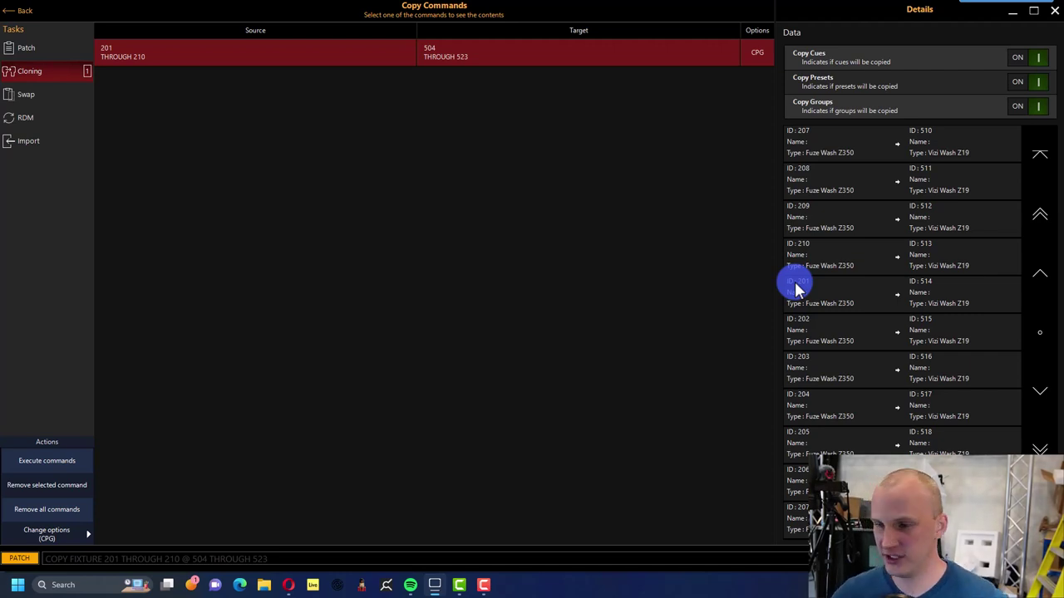
left_click(36, 460)
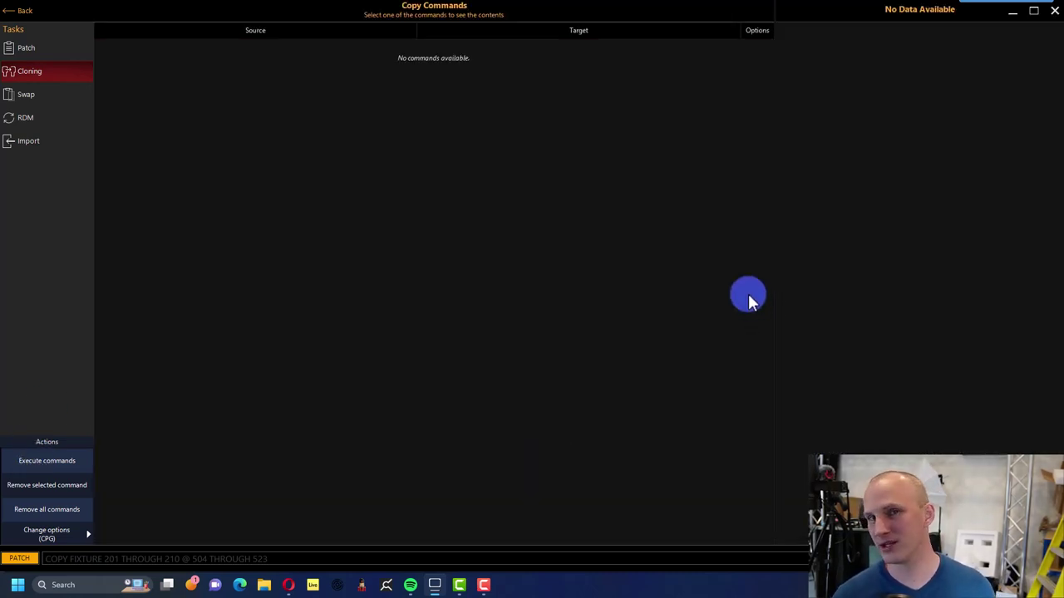
Step: Filter the patch by Vizi Wash Z19, Fuze Wash Z350 and Colour Chorus 72 in turn, and expand fixture 301 to view its parts
left_click(22, 52)
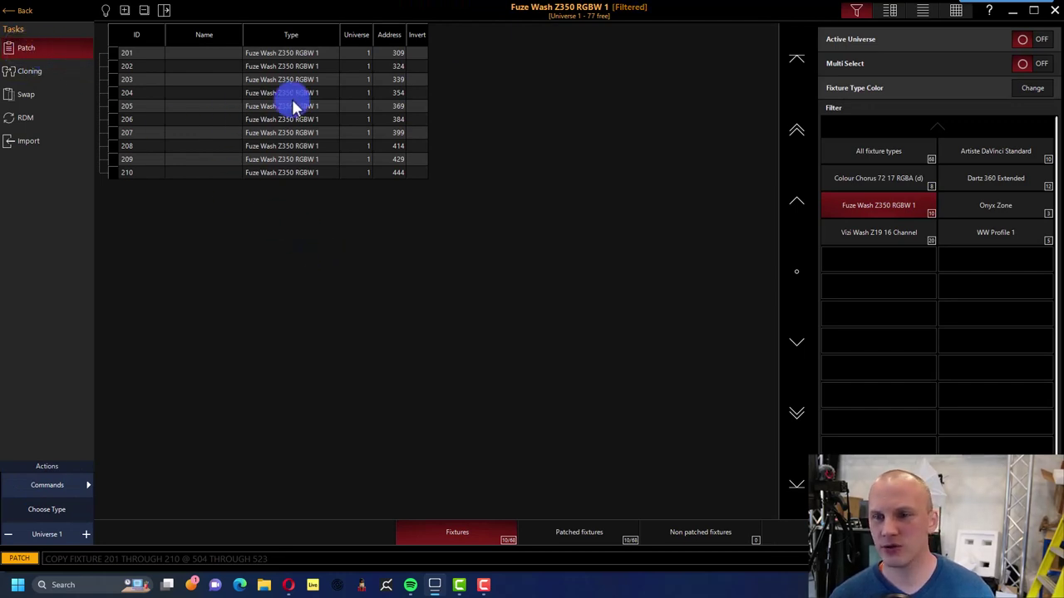
left_click(891, 232)
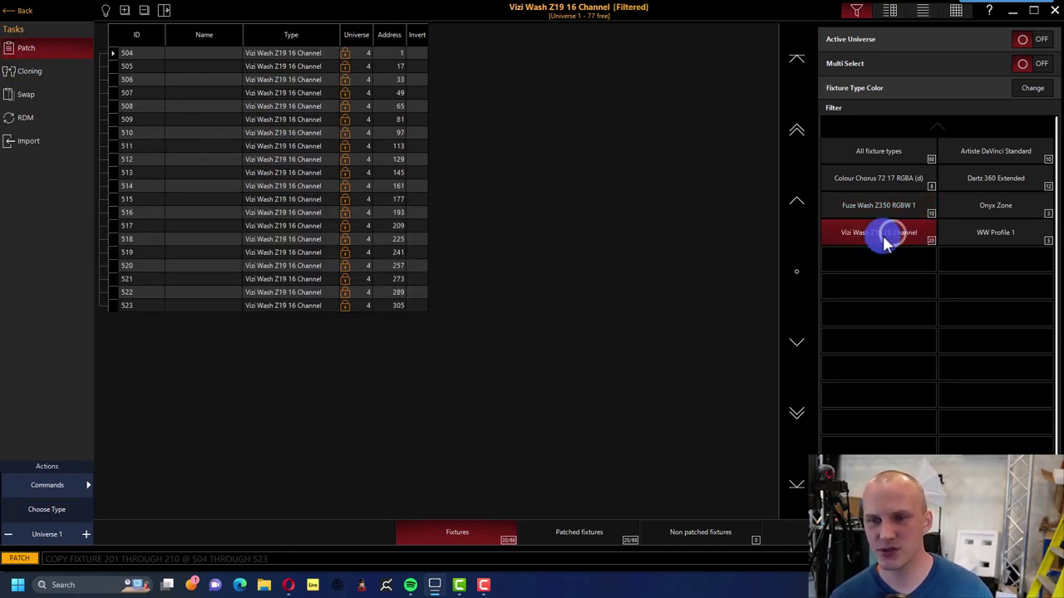
left_click(847, 219)
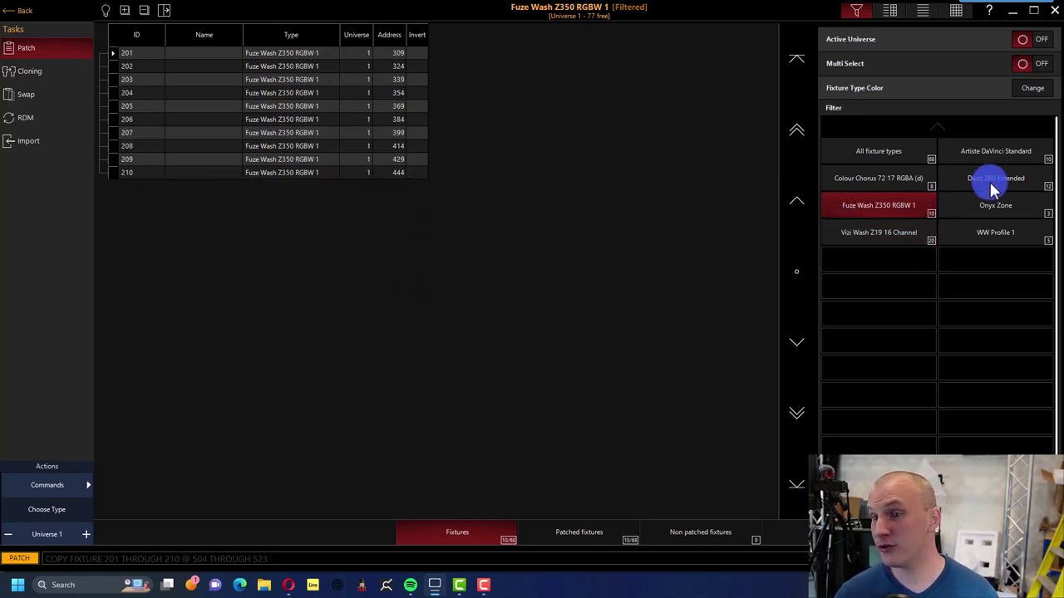
left_click(886, 178)
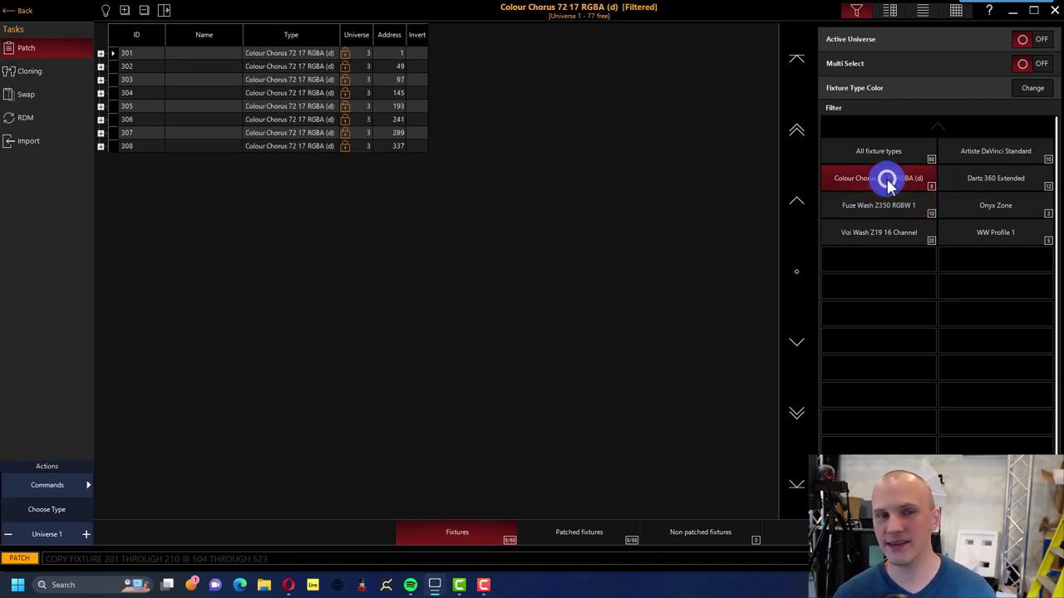
left_click(101, 52)
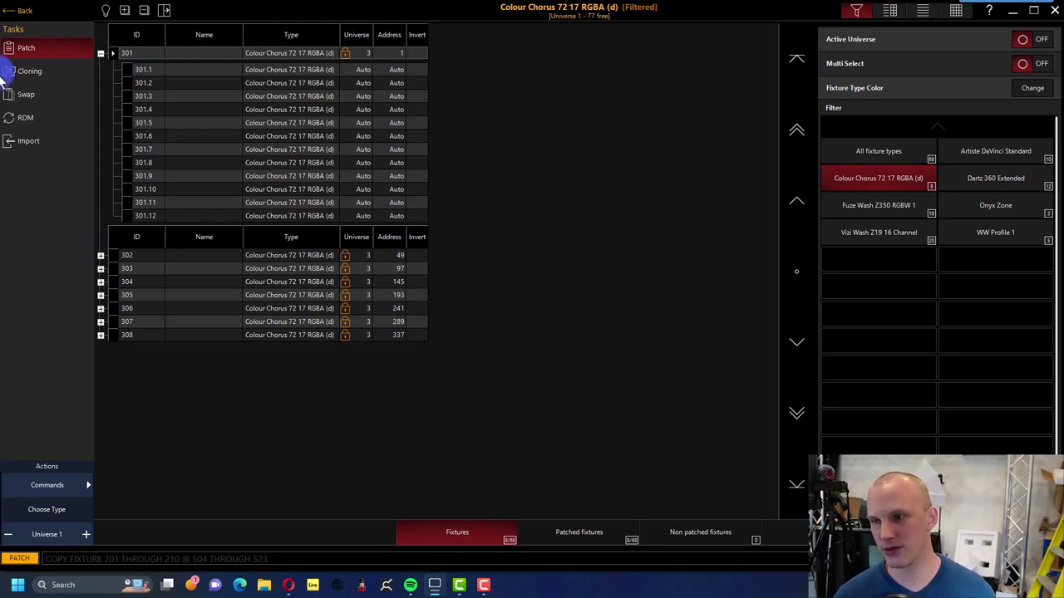
Step: Leave the patch, play Cue 1 of the Sample Cues cuelist, and select Vizi Wash Z19 fixture 504
left_click(11, 20)
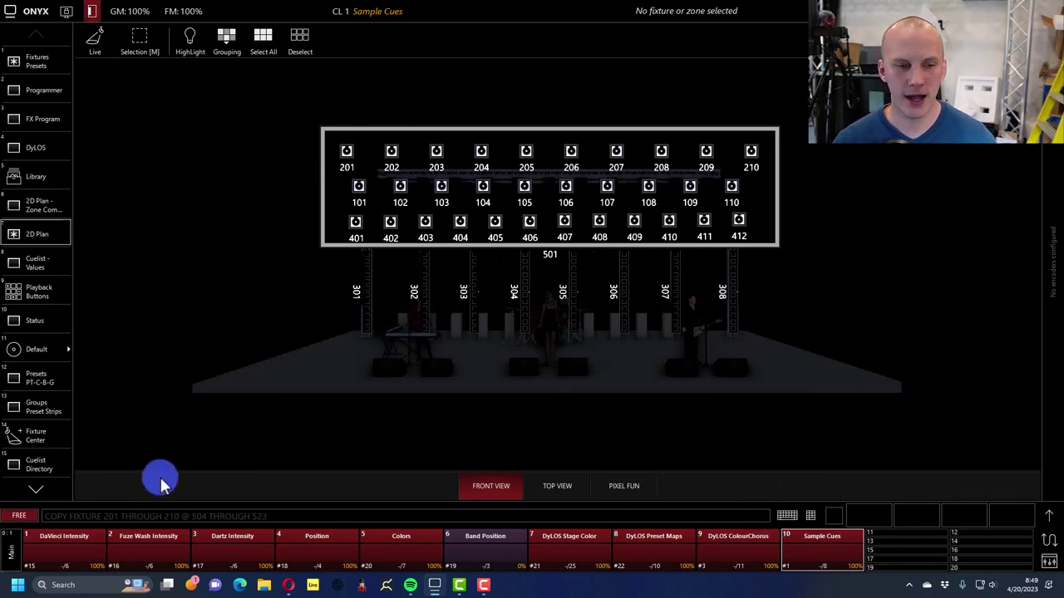
left_click_drag(827, 548, 824, 334)
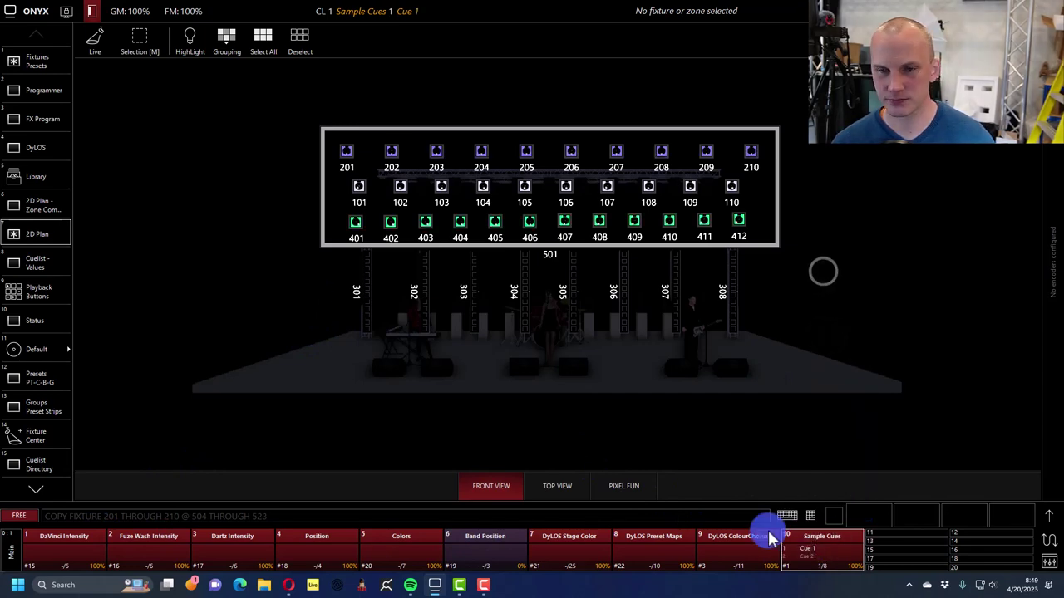
left_click(18, 62)
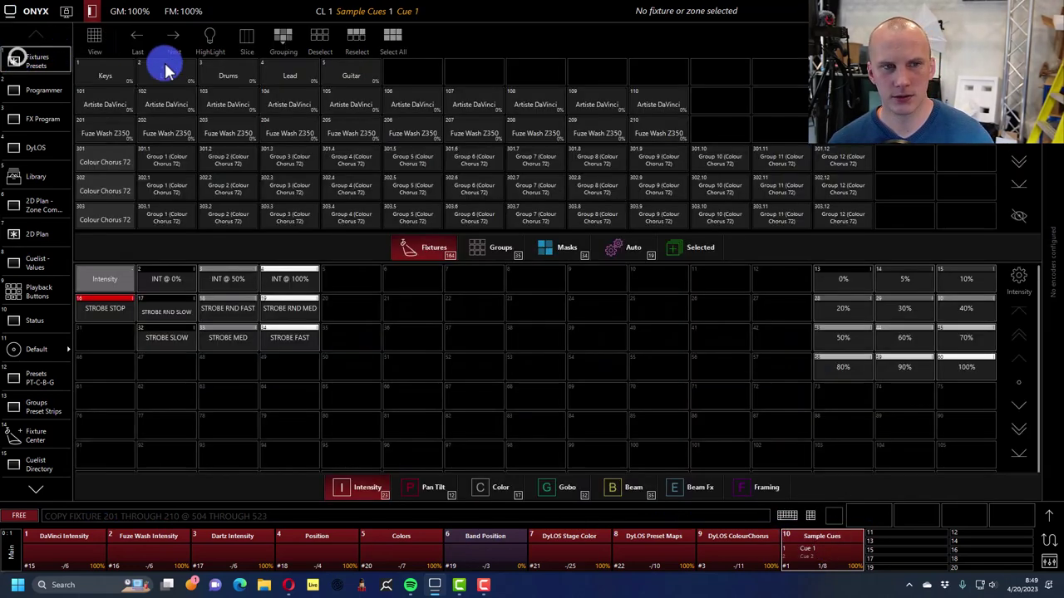
scroll(151, 206, "down", 3)
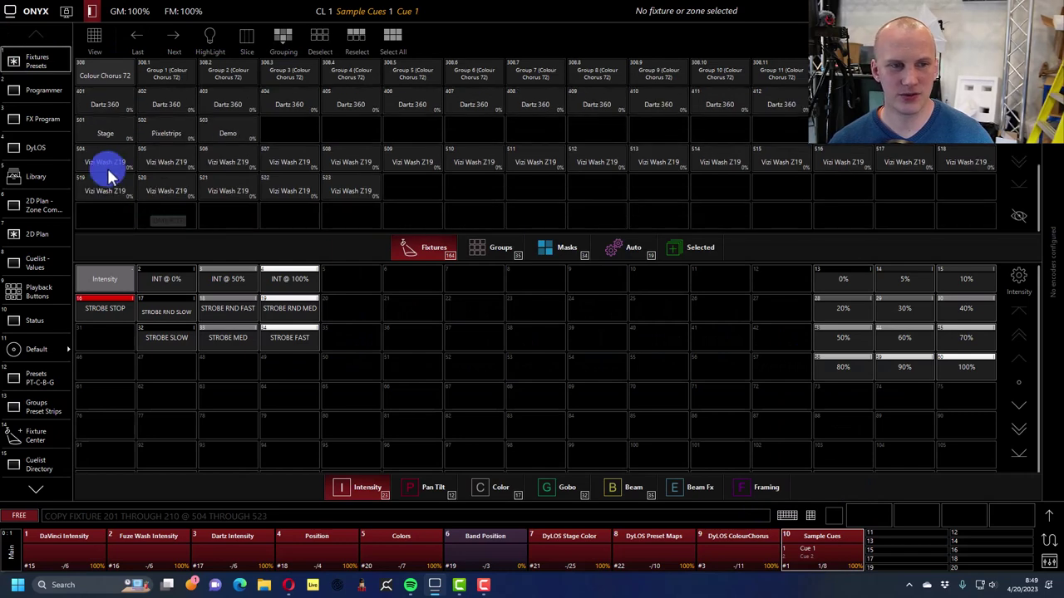
left_click(106, 167)
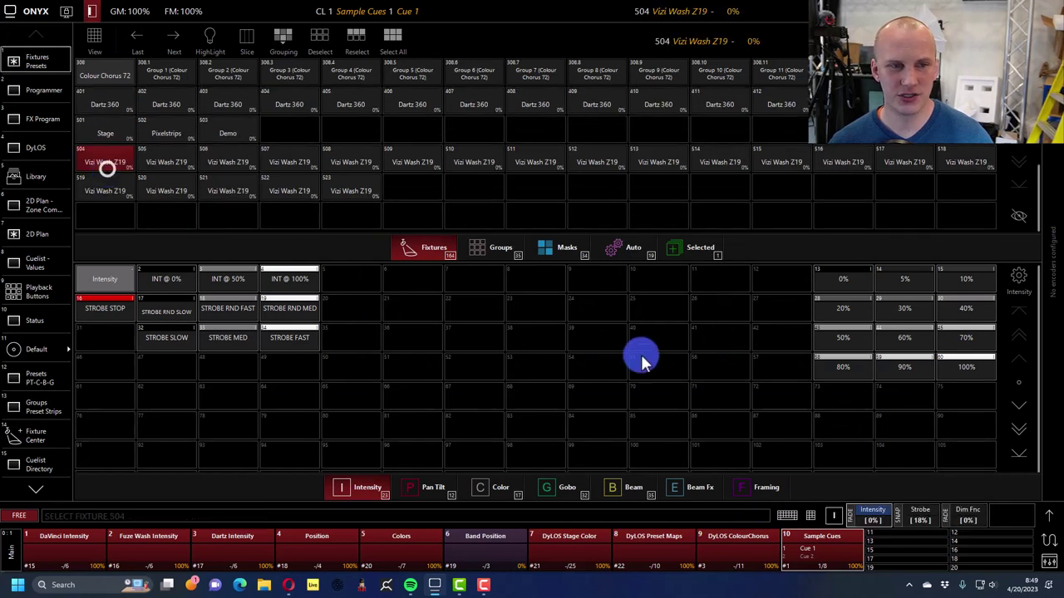
Step: Inspect the color and pan/tilt values that the cue gives fixture 504, and deselect the fixture
left_click(1047, 516)
left_click(772, 264)
left_click(775, 288)
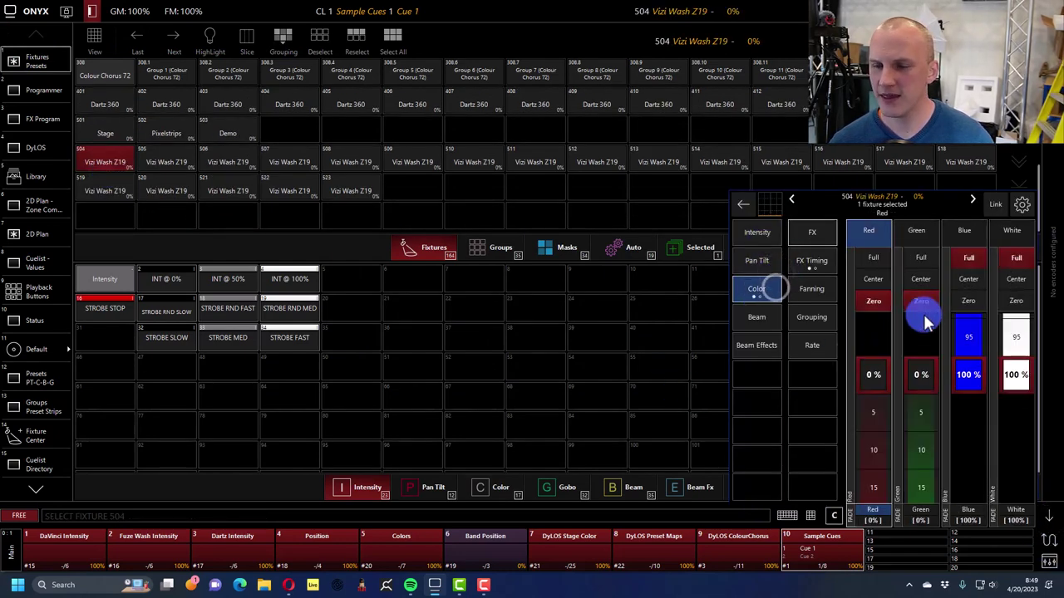
left_click(750, 272)
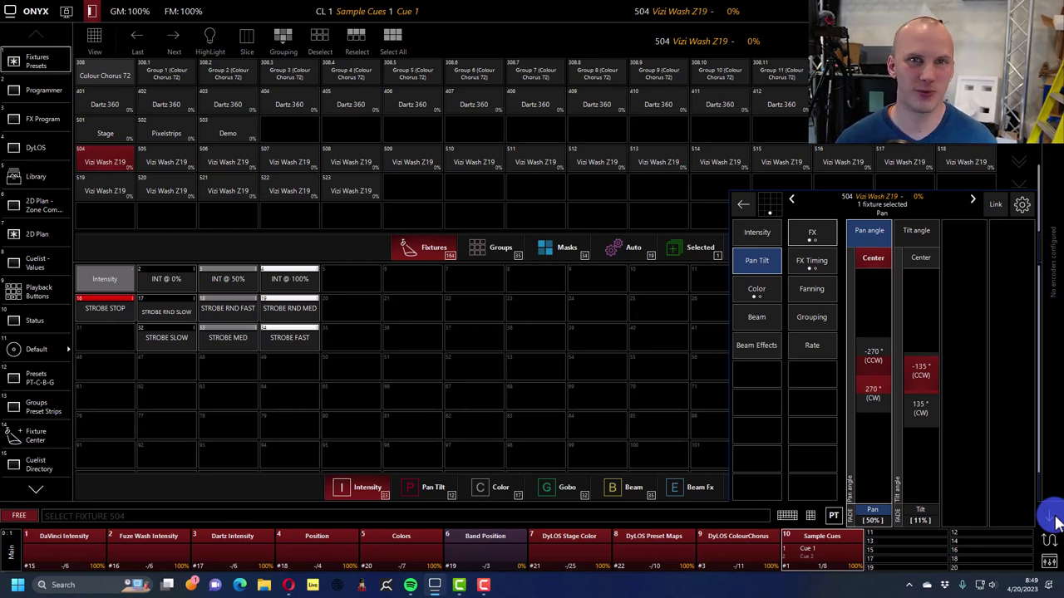
left_click(1050, 515)
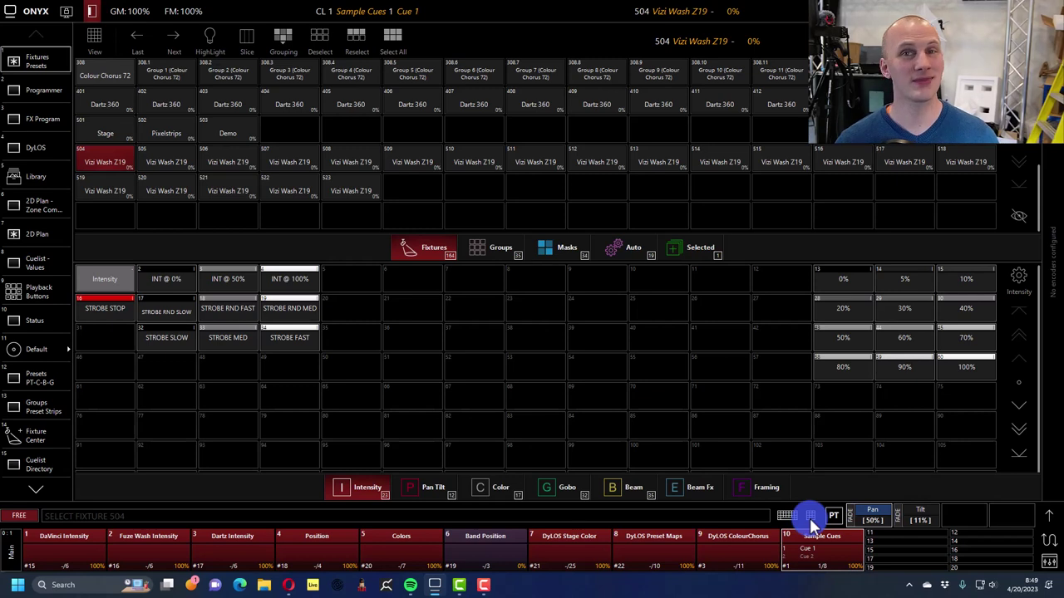
left_click(93, 161)
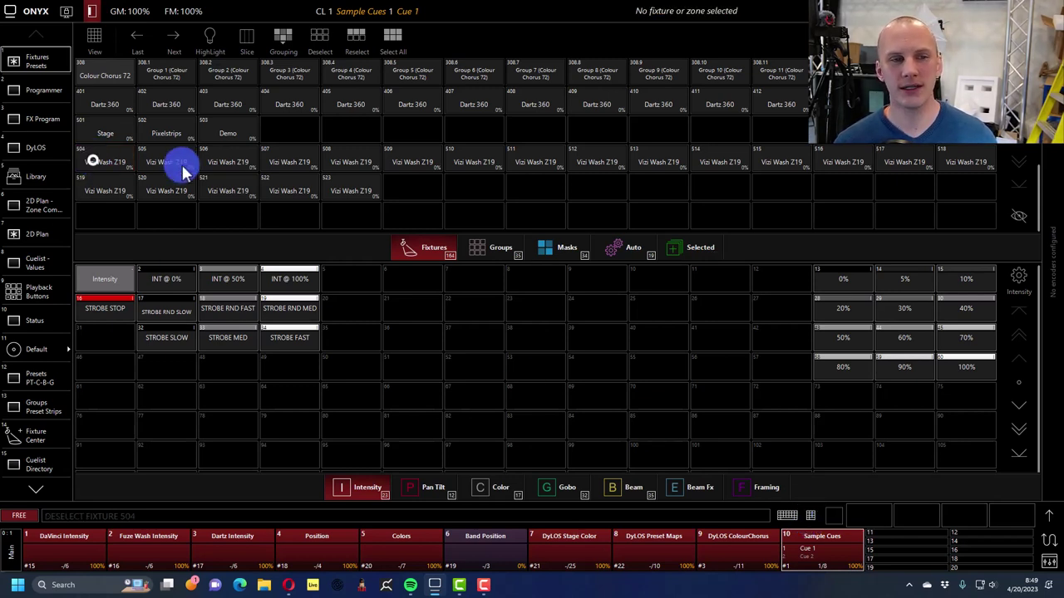
Step: Record all 20 Vizi Wash Z19 16 Channel fixtures as a new group in slot 5 and clear the programmer
left_click(623, 247)
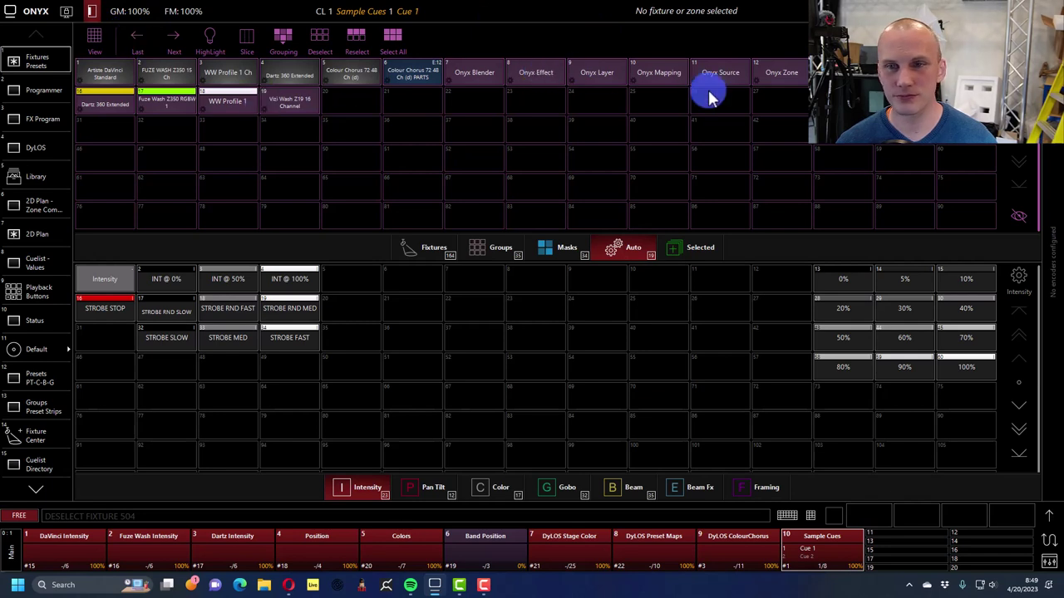
left_click(289, 101)
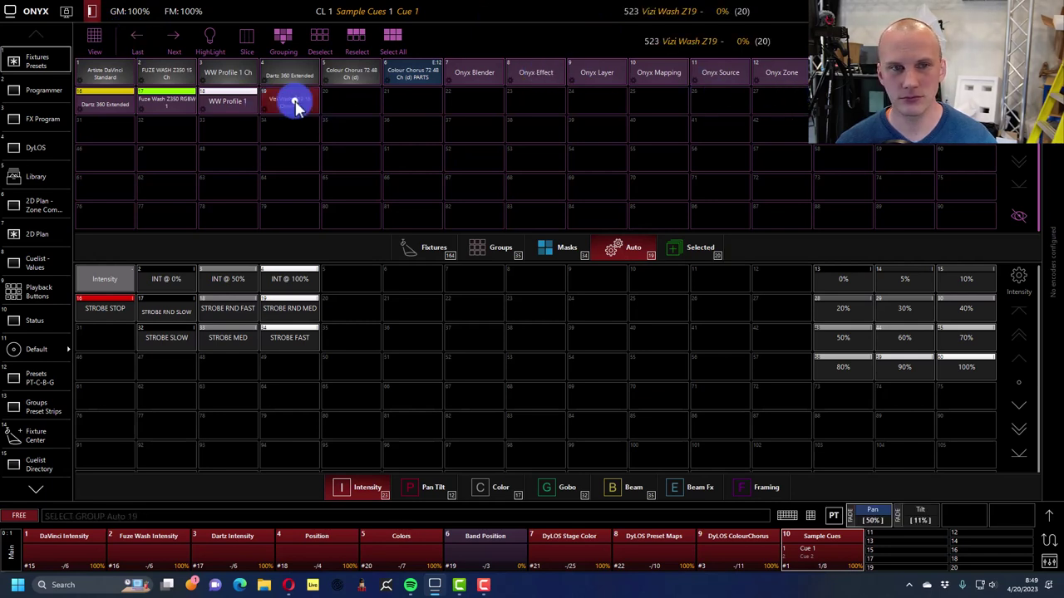
left_click(493, 247)
left_click(893, 515)
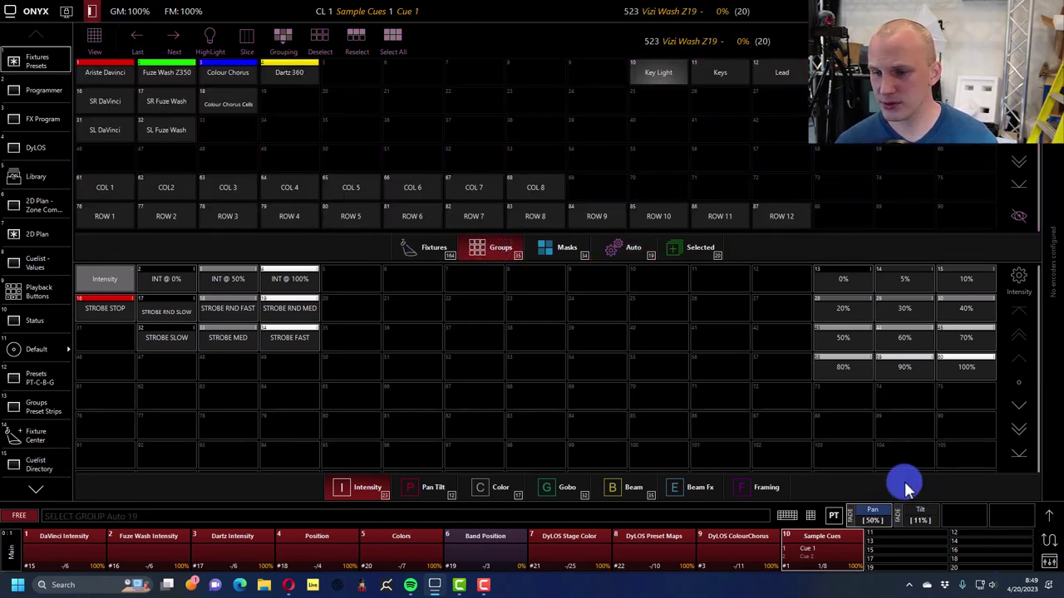
left_click(814, 517)
left_click(864, 413)
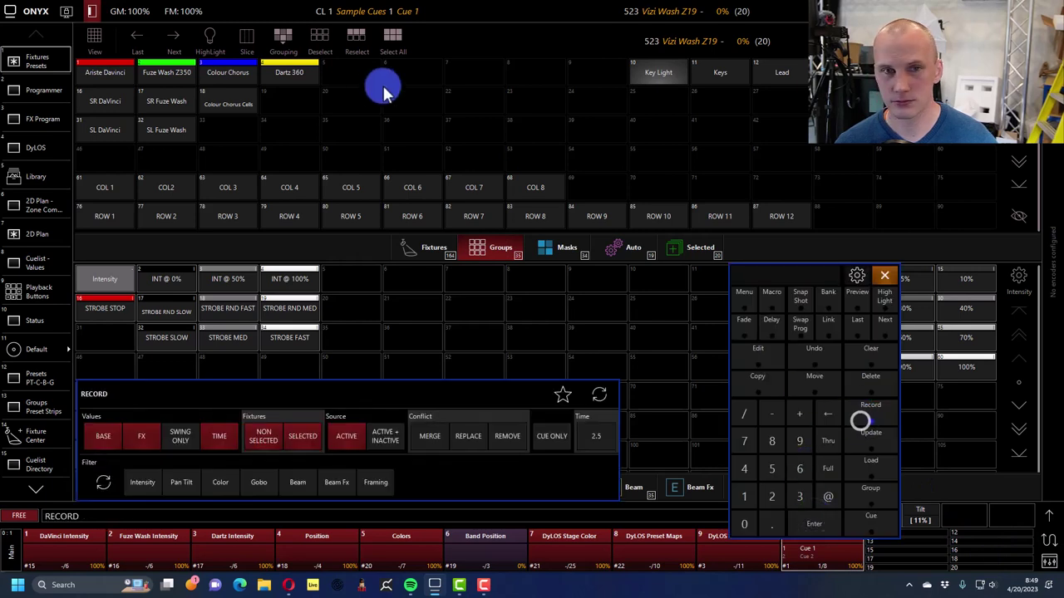
left_click(347, 81)
left_click(868, 350)
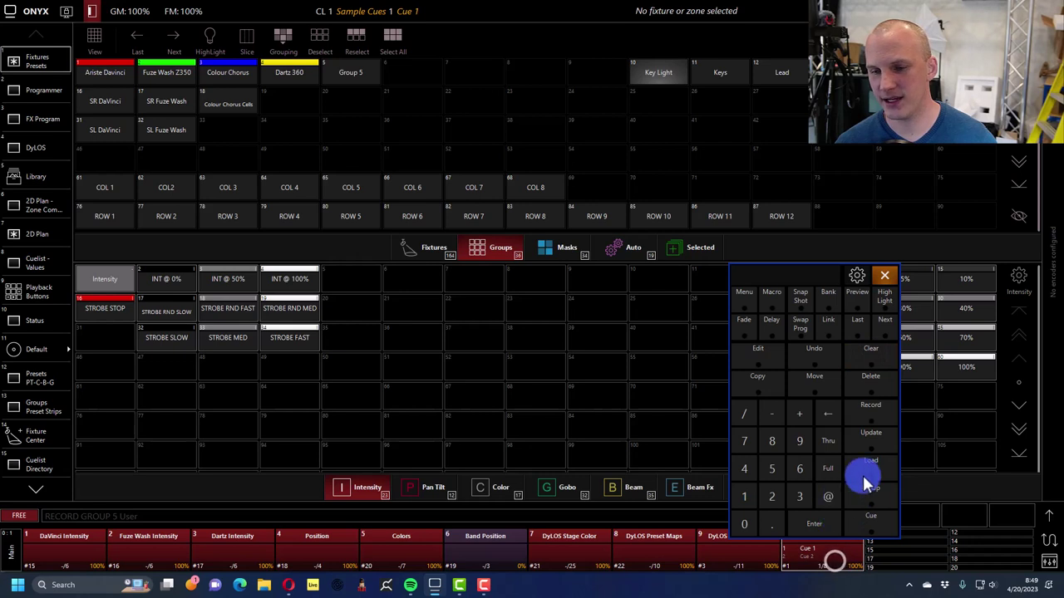
left_click(881, 276)
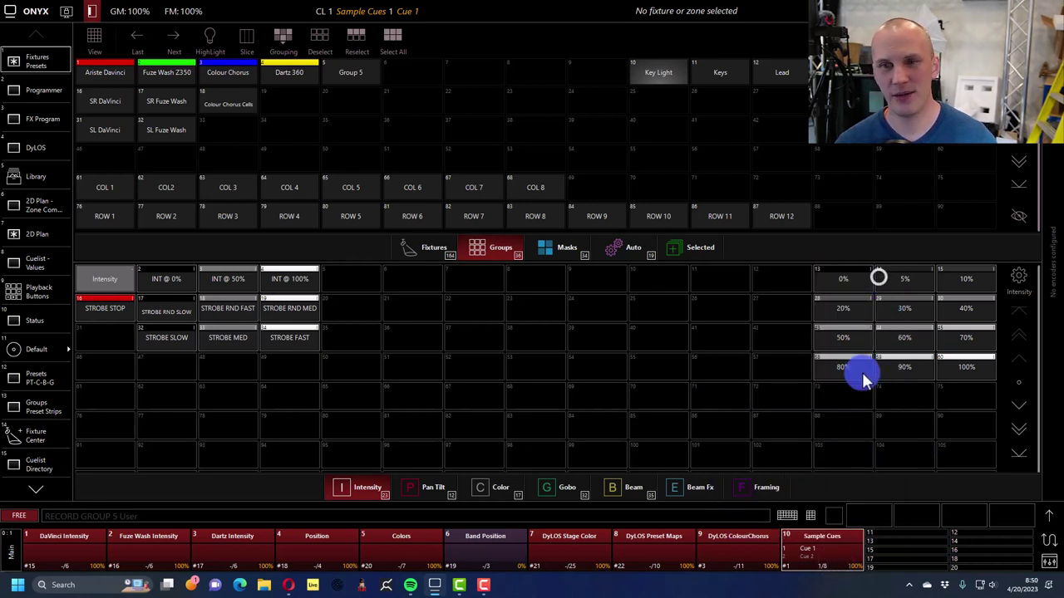
Step: Select Group 5 and apply the KEYS SR, LEAD SINGER and DRUMS pan/tilt presets in turn
left_click(352, 72)
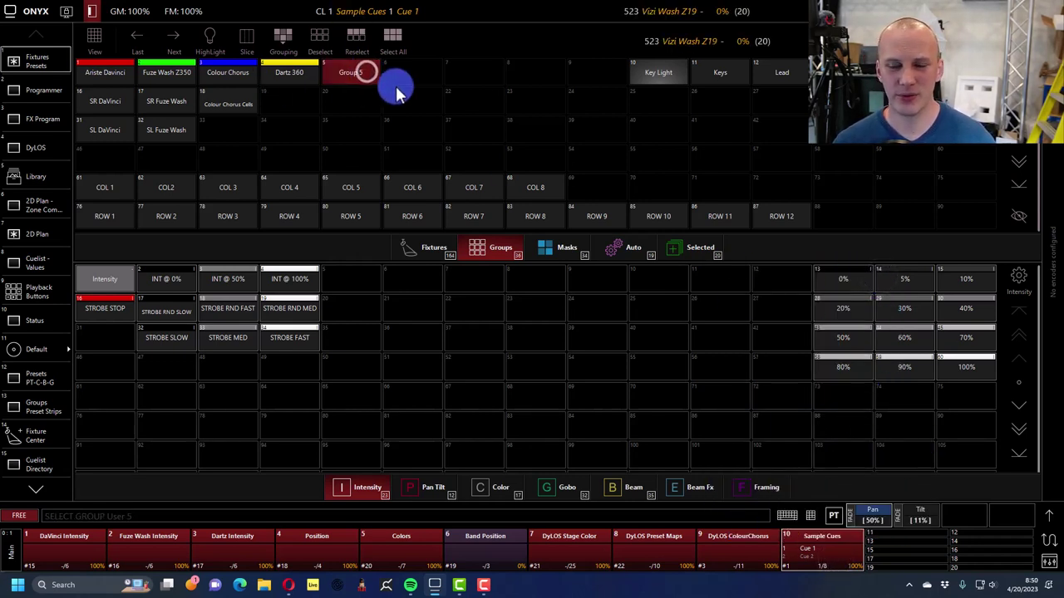
left_click(449, 485)
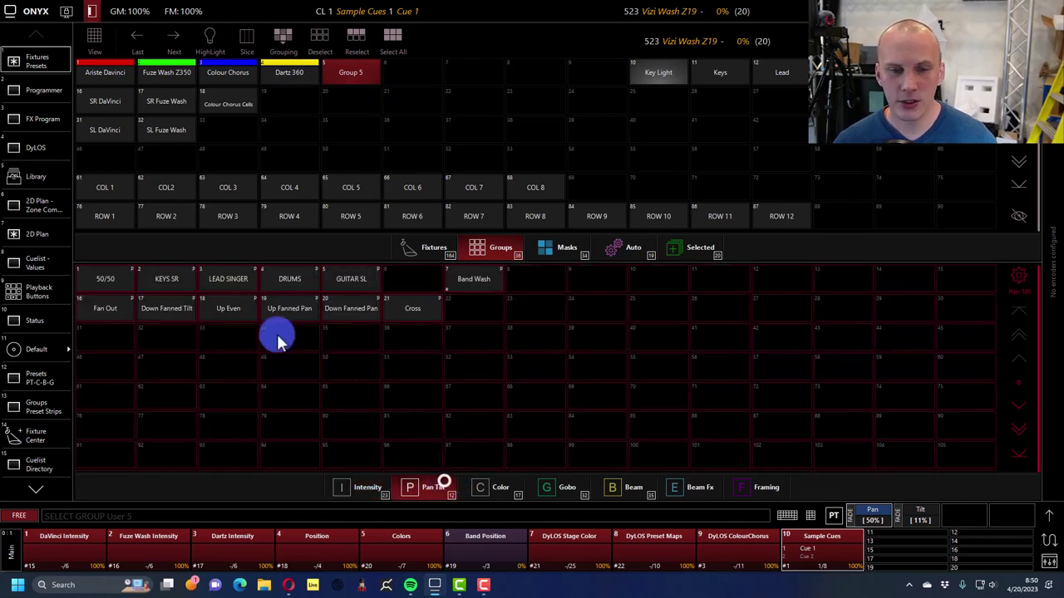
left_click(172, 278)
left_click(225, 280)
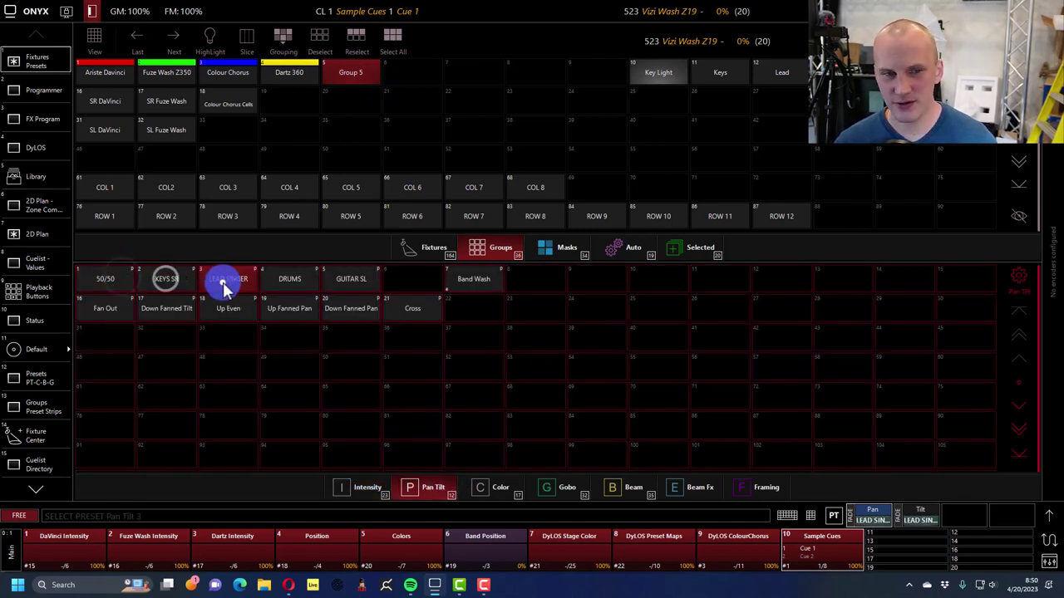
left_click(294, 285)
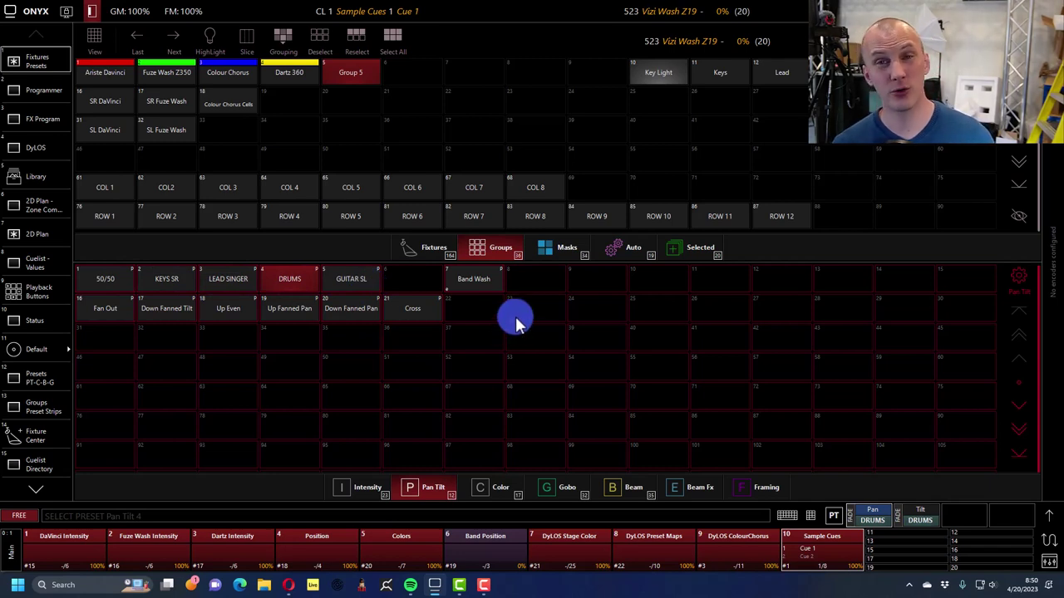
Step: Apply the MIXED GREEN color preset to the selected Vizi Wash Z19 fixtures
left_click(487, 486)
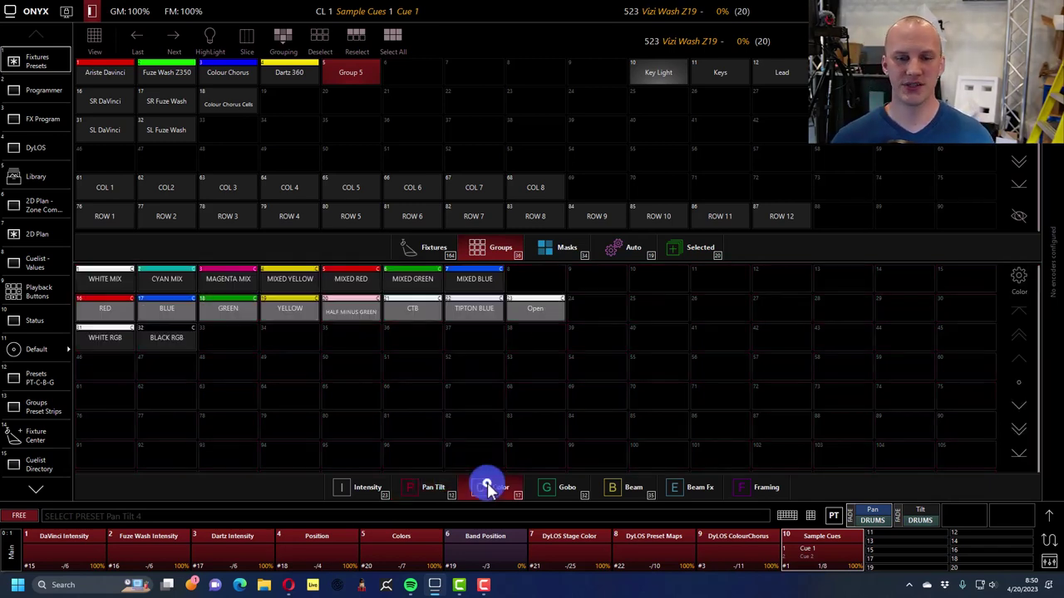
left_click(378, 280)
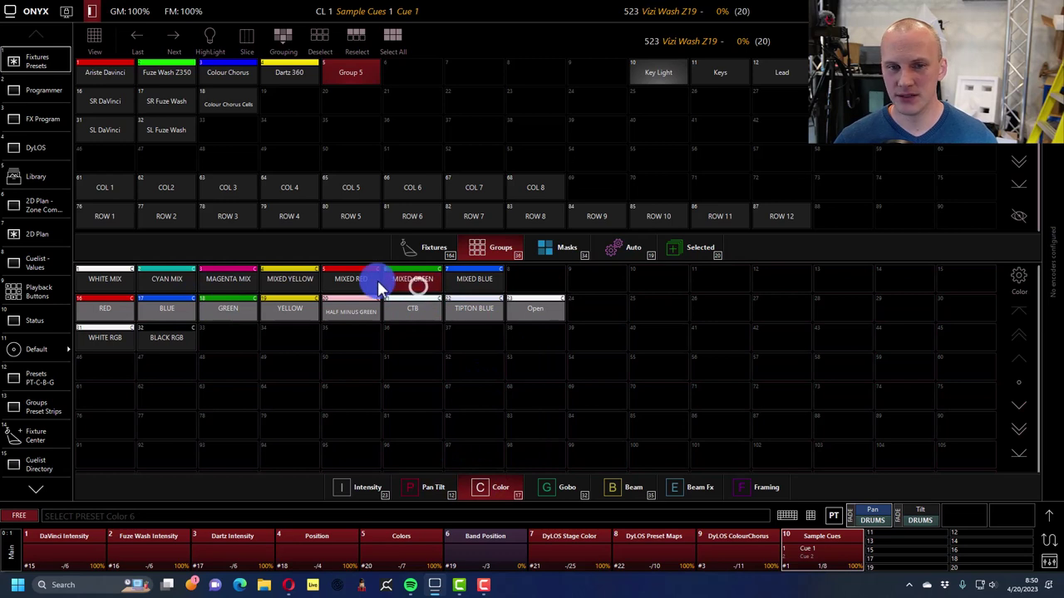